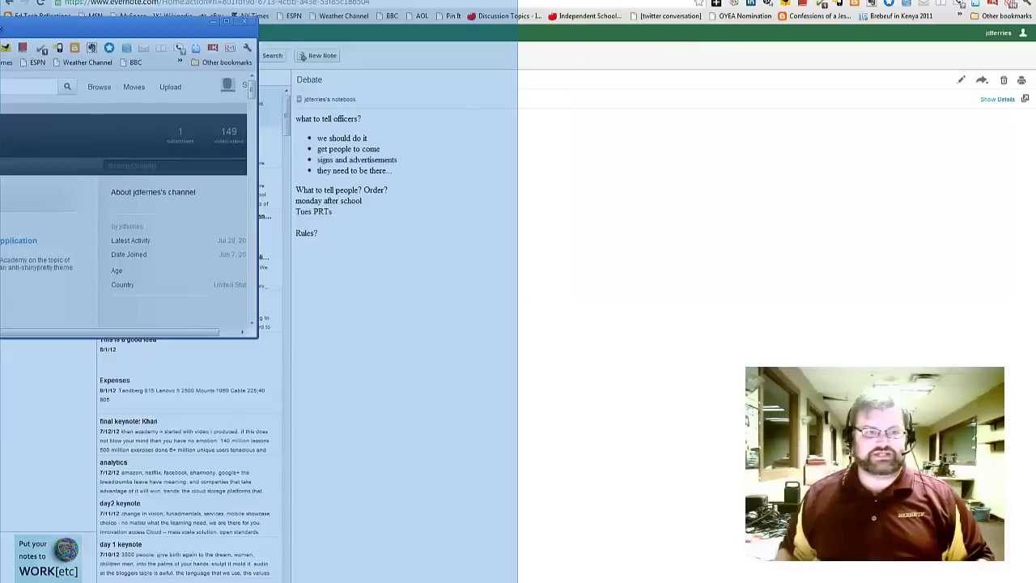
Step: Snap YouTube to the left half and Evernote to the right, then start a note reading 'and then type your notes.'
{"action": "left_click_drag", "start_coordinate": [3, 28], "coordinate": [1, 29]}
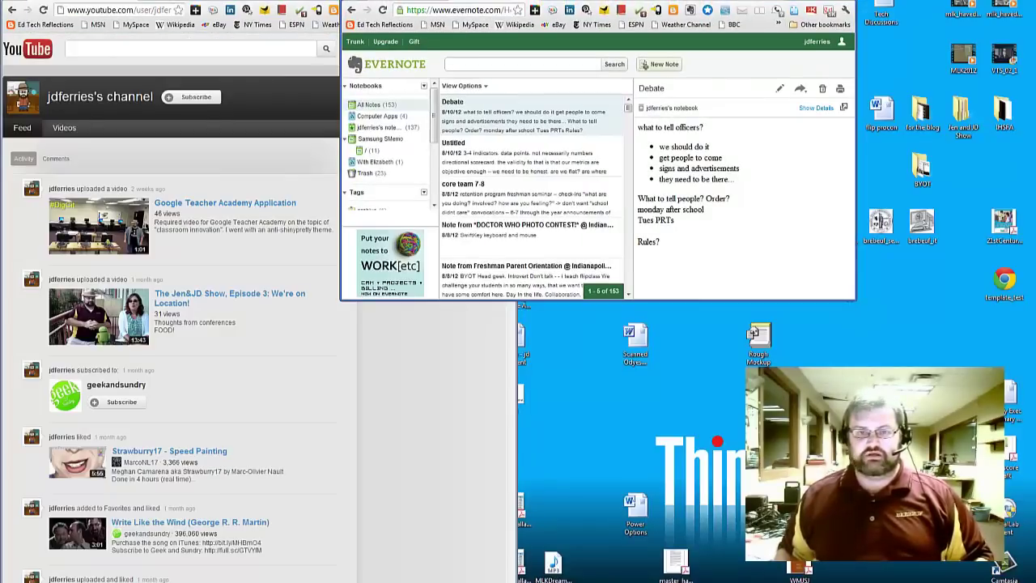
{"action": "left_click_drag", "start_coordinate": [582, 4], "coordinate": [1034, 40]}
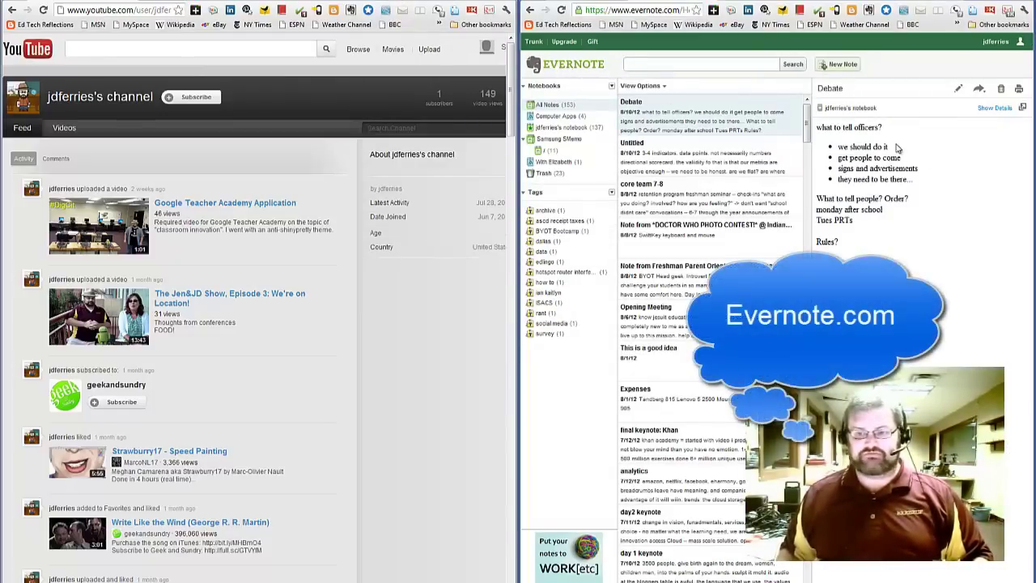
{"action": "left_click", "coordinate": [839, 64]}
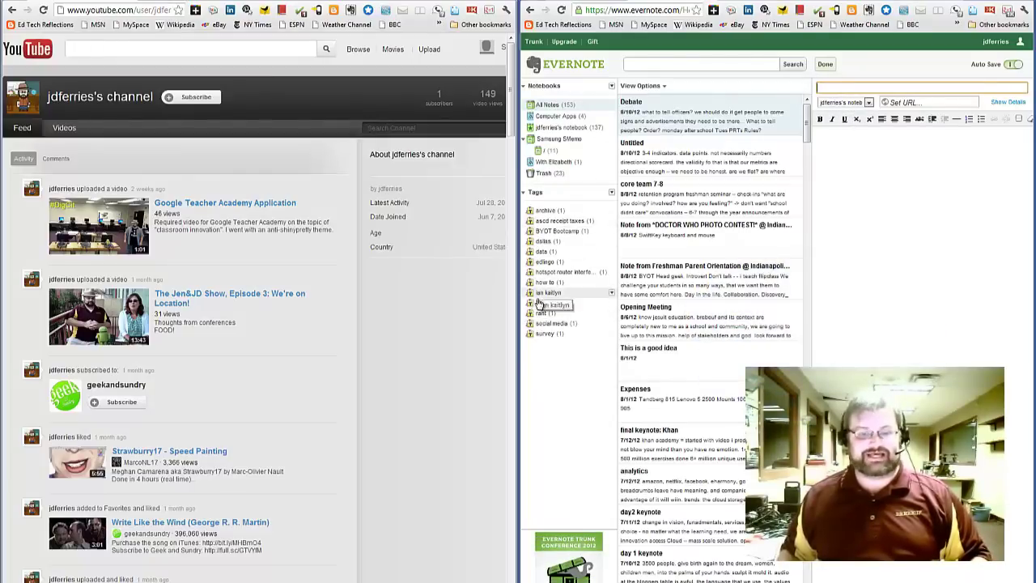
{"action": "left_click", "coordinate": [889, 189]}
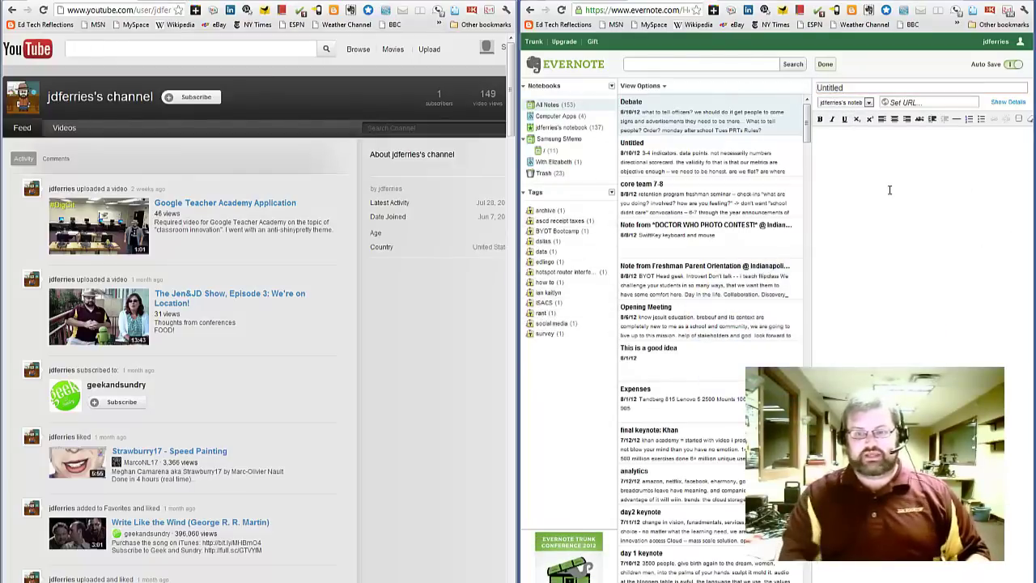
{"action": "type", "text": "and then type "}
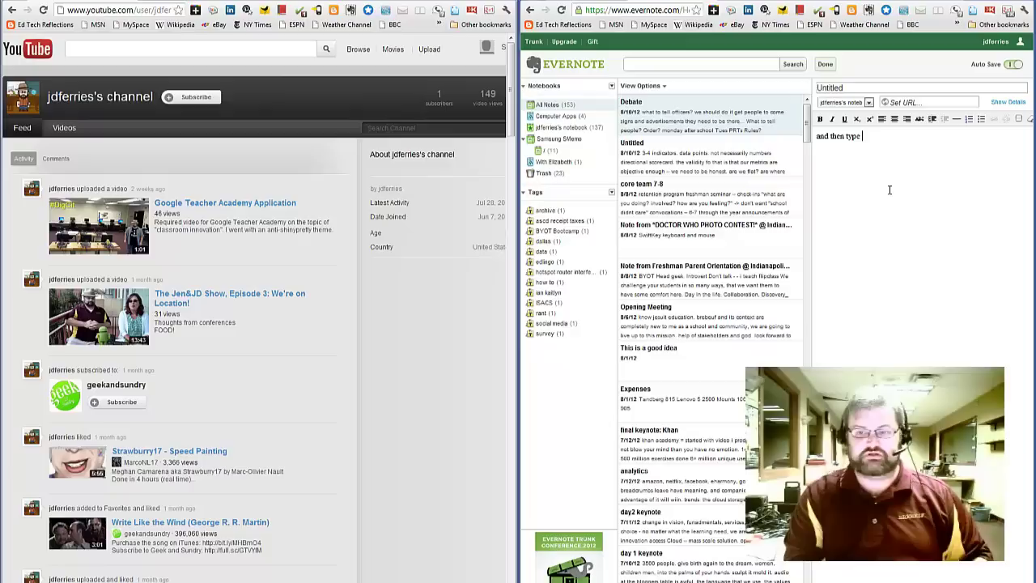
{"action": "type", "text": "your notes."}
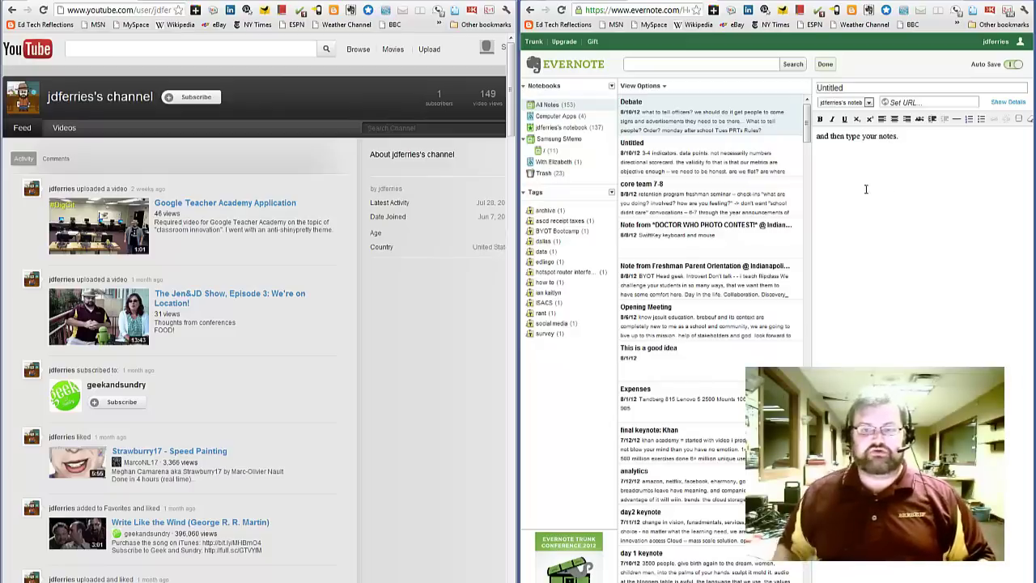
Step: Add the word 'possum' on a new line of the note
{"action": "left_click", "coordinate": [707, 65]}
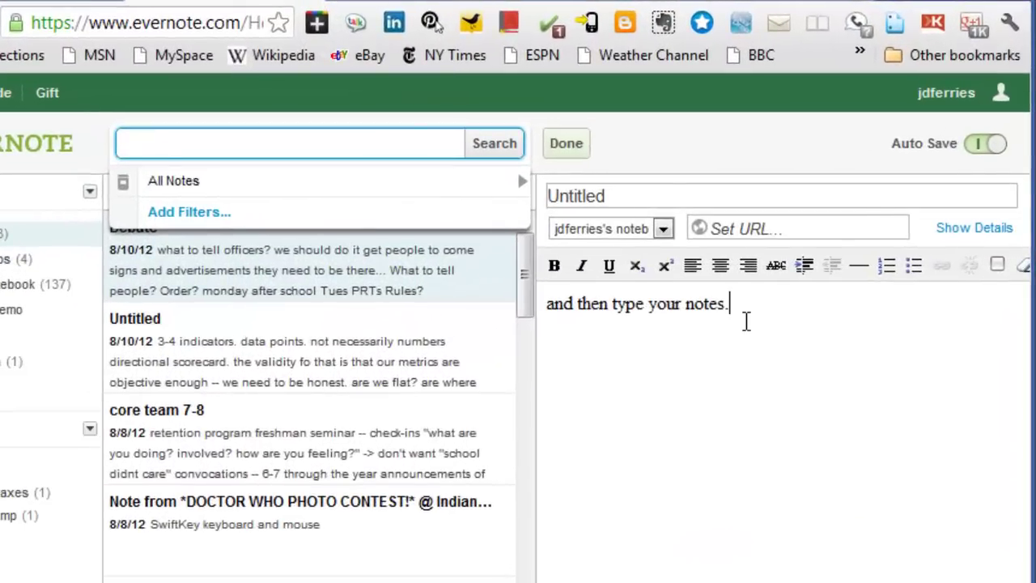
{"action": "key", "text": "Return"}
{"action": "key", "text": "Return"}
{"action": "type", "text": "possum"}
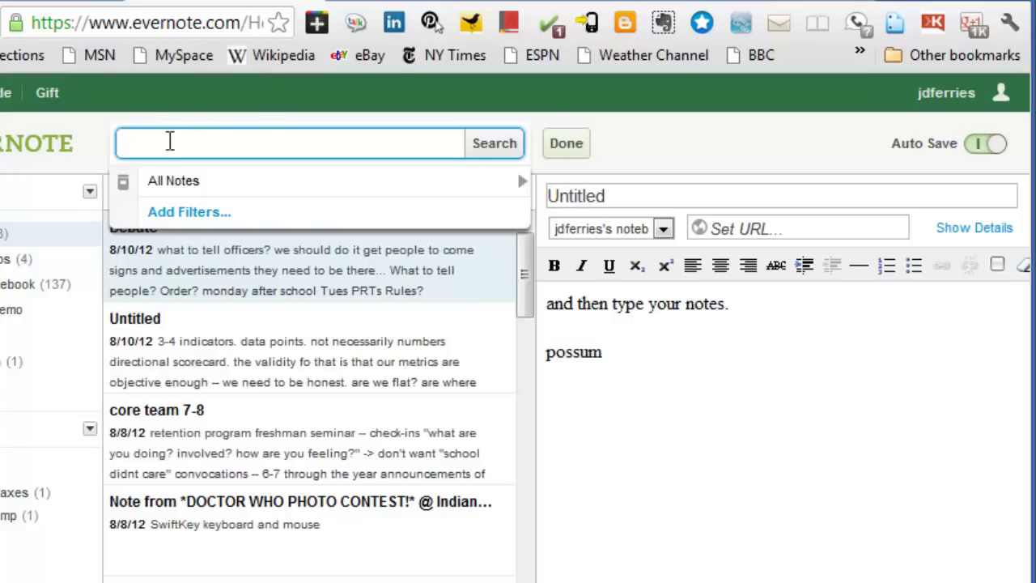
Step: Search the notes for 'possum' and open the matching Untitled note
{"action": "left_click", "coordinate": [173, 145]}
{"action": "type", "text": "possum"}
{"action": "key", "text": "Return"}
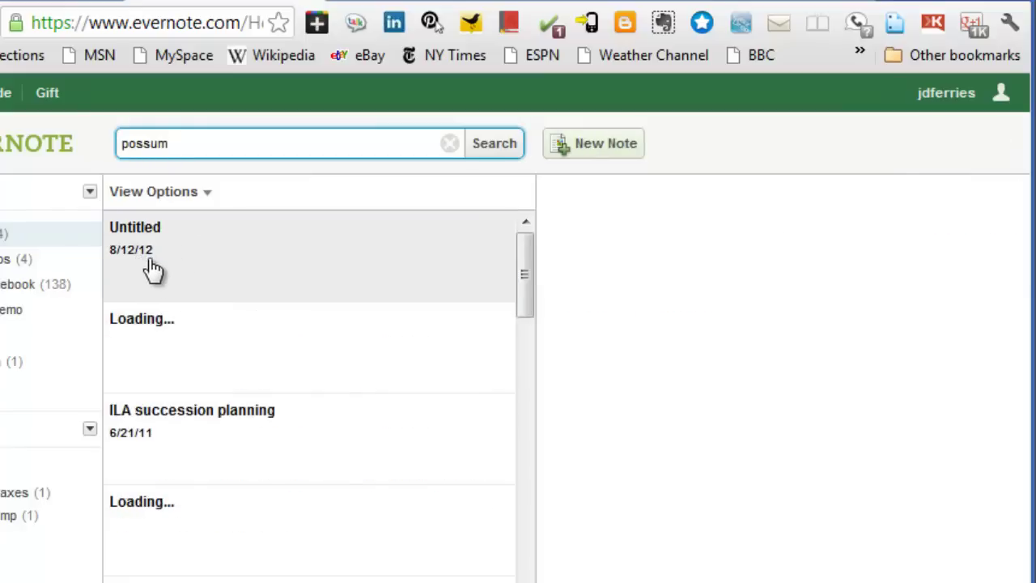
{"action": "left_click", "coordinate": [153, 271]}
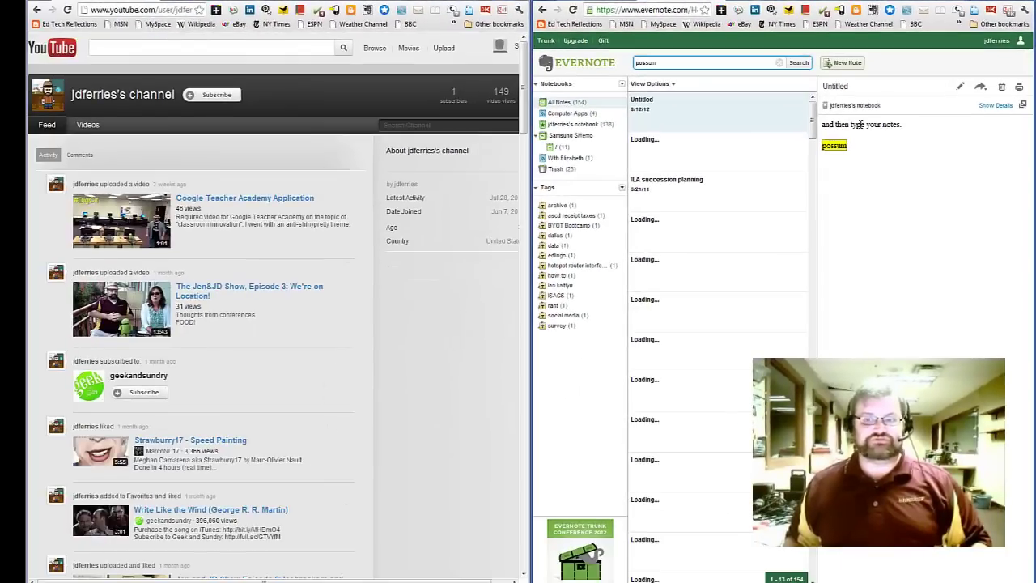
Step: Launch Scratchpad in a new tab and write a note 'Hello class. this is our first flip video.' then return to the list
{"action": "key", "text": "ctrl+t"}
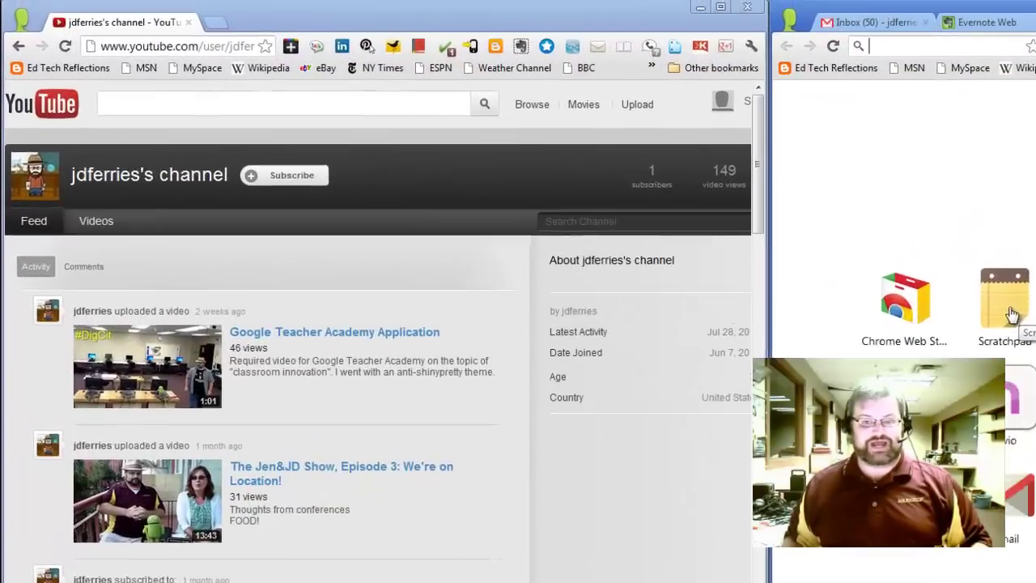
{"action": "left_click", "coordinate": [1011, 315]}
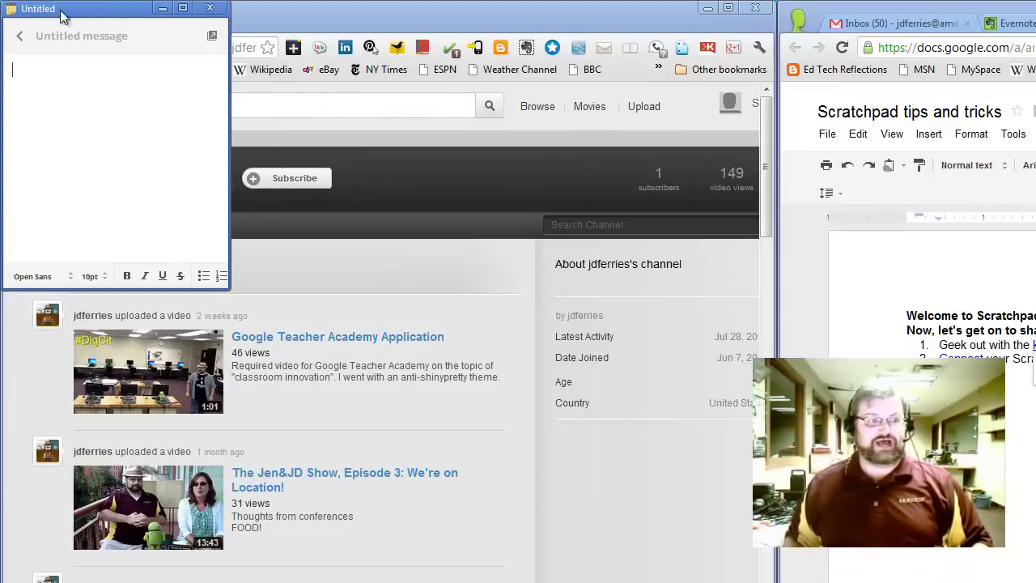
{"action": "left_click", "coordinate": [19, 35]}
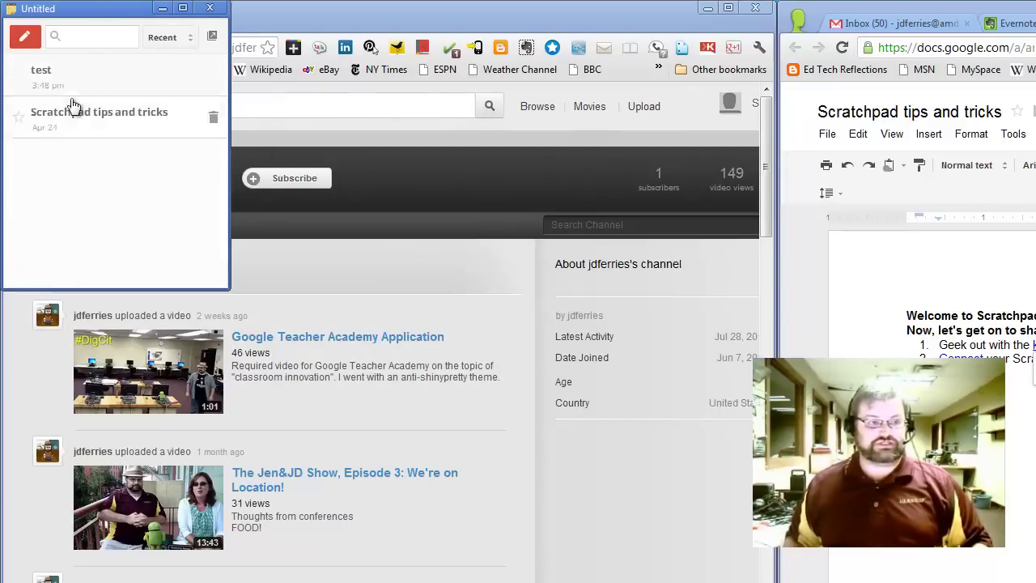
{"action": "left_click", "coordinate": [24, 37]}
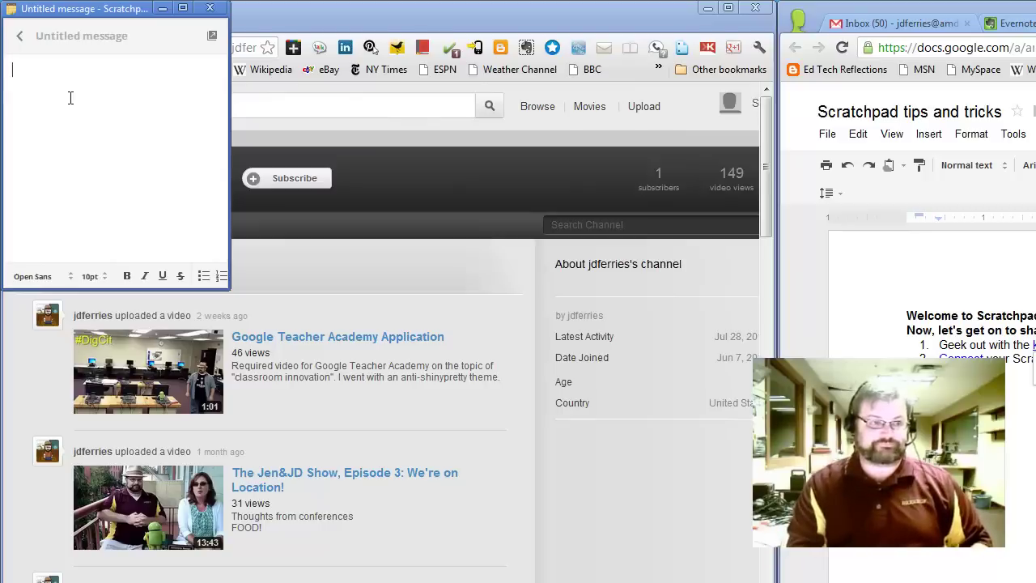
{"action": "type", "text": "Hello class."}
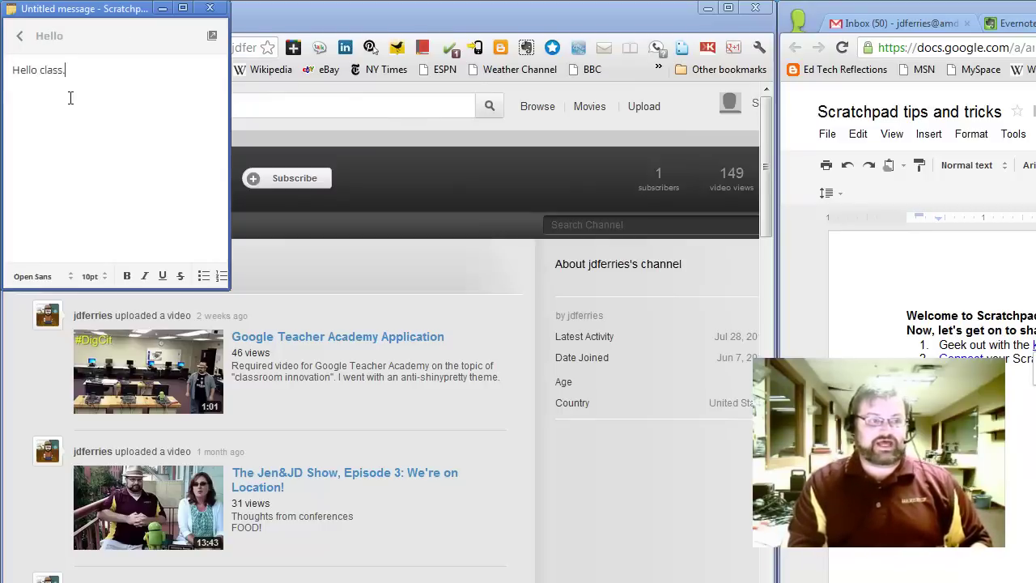
{"action": "type", "text": " this is our fir"}
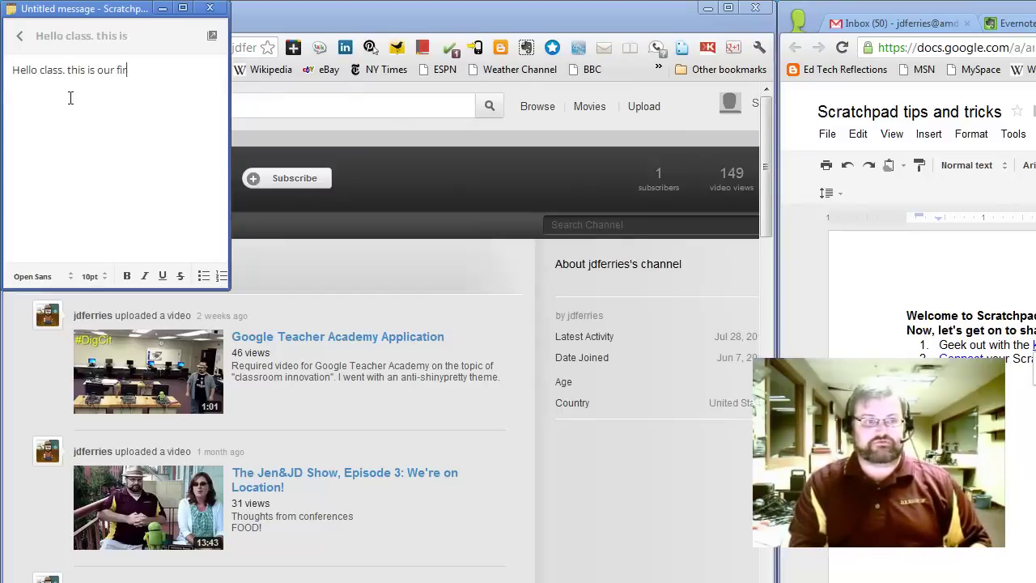
{"action": "type", "text": "st flip video."}
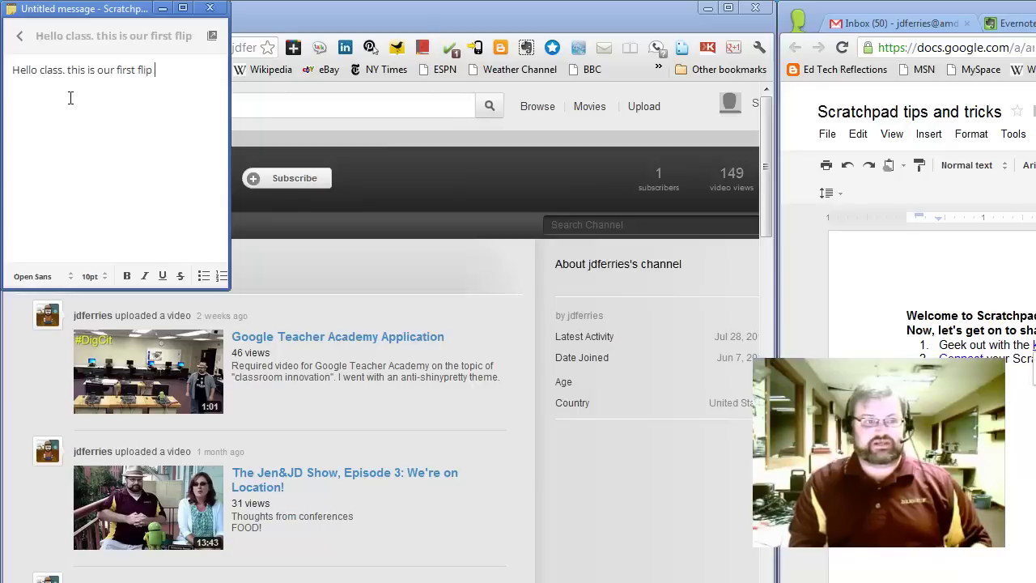
{"action": "left_click", "coordinate": [20, 35]}
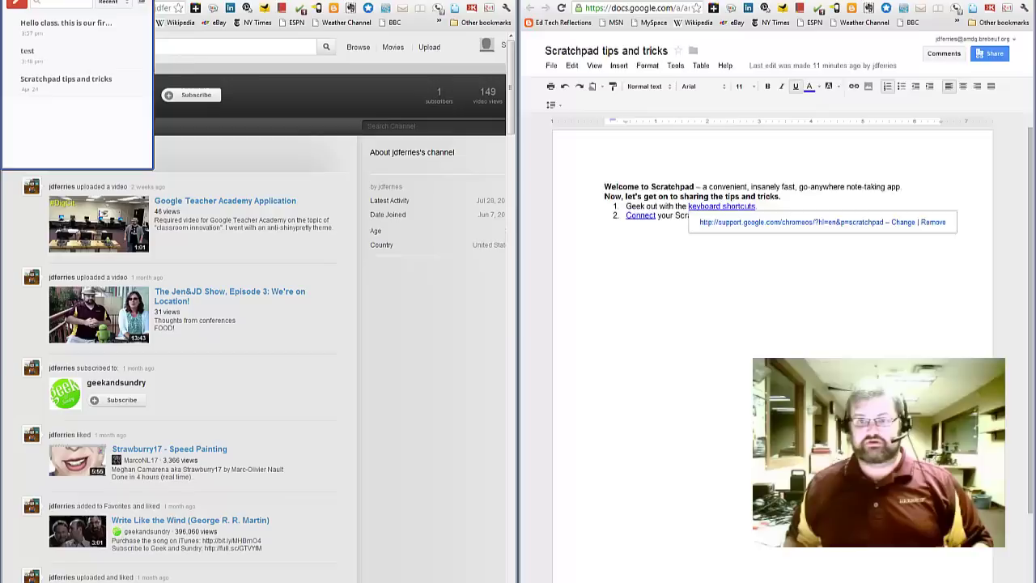
Step: Open the 'Hello class. this is our first flip video' document from Drive's Scratchpad folder
{"action": "left_click", "coordinate": [530, 7]}
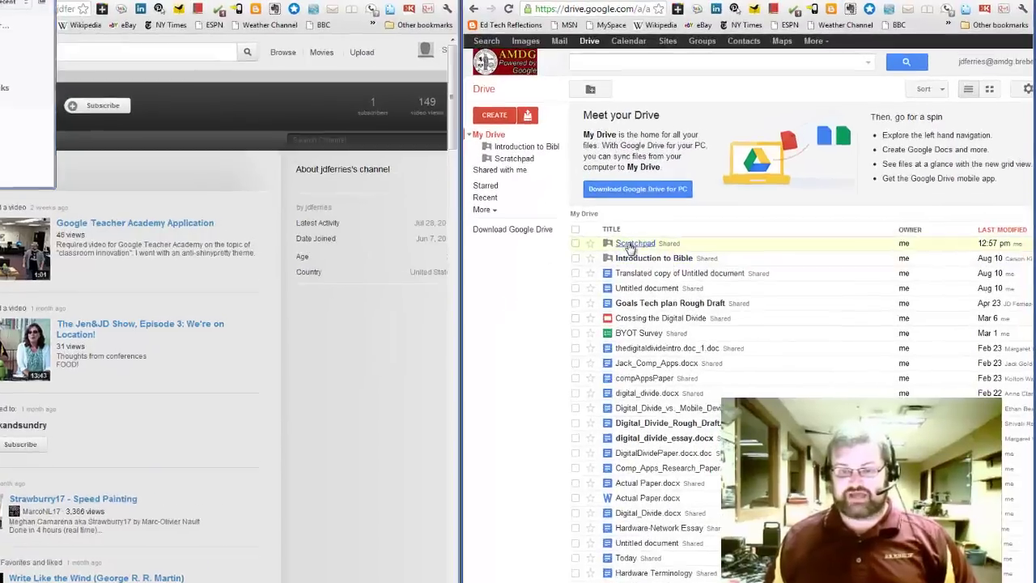
{"action": "left_click", "coordinate": [675, 218]}
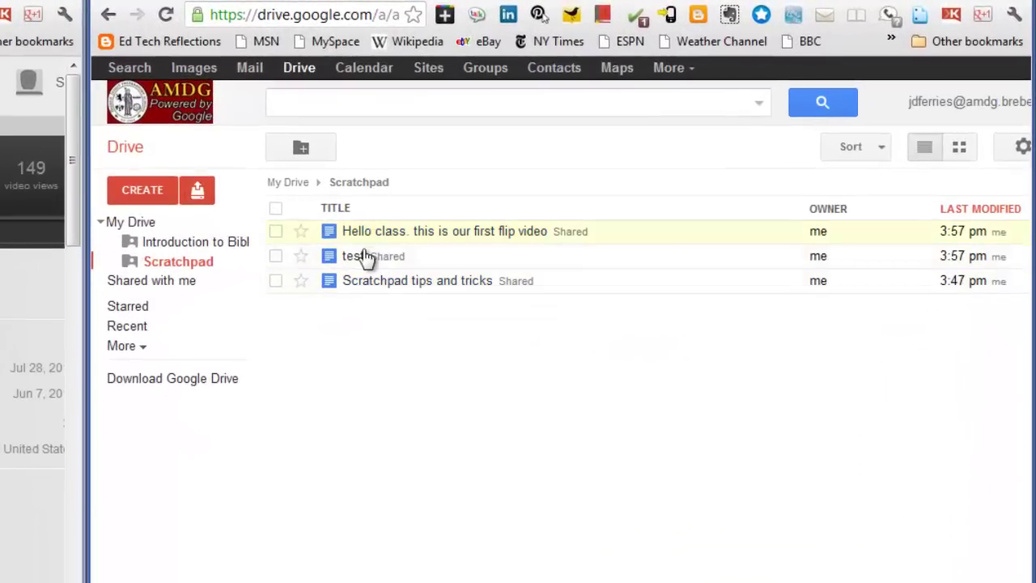
{"action": "left_click", "coordinate": [372, 235]}
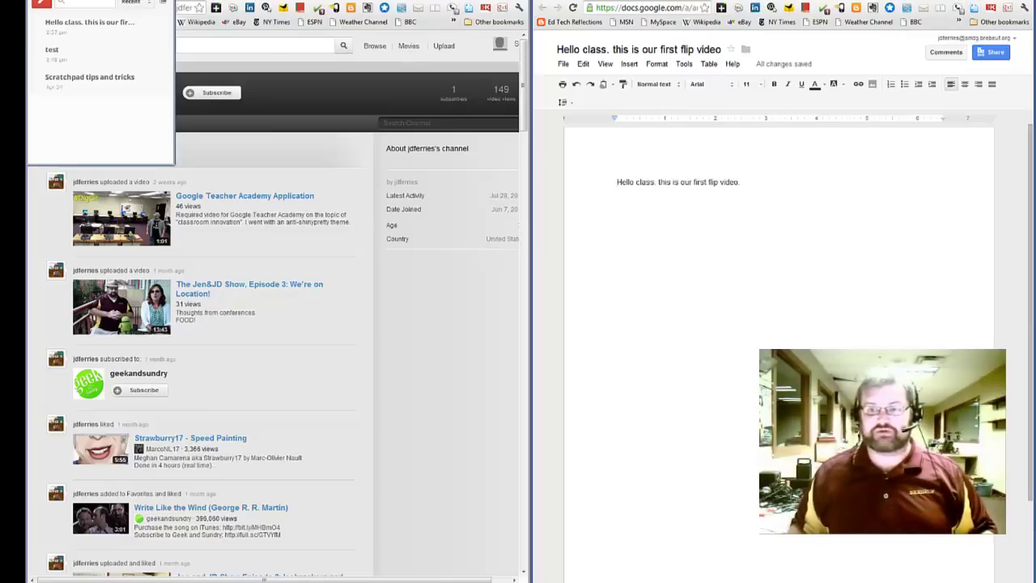
Step: Close the document to get back to the Scratchpad folder list, and maximise the Drive window
{"action": "key", "text": "ctrl+w"}
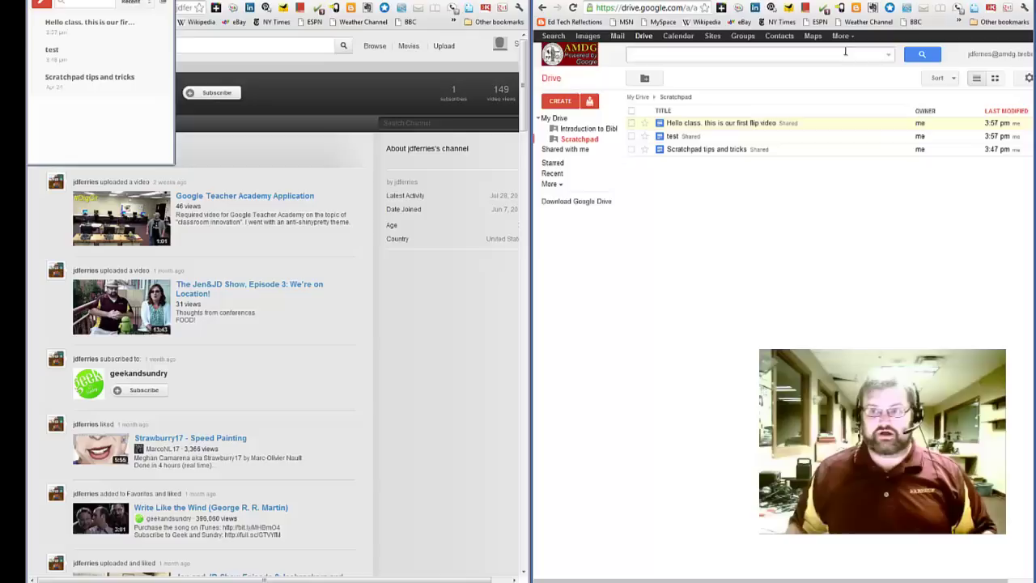
{"action": "key", "text": "super+Up"}
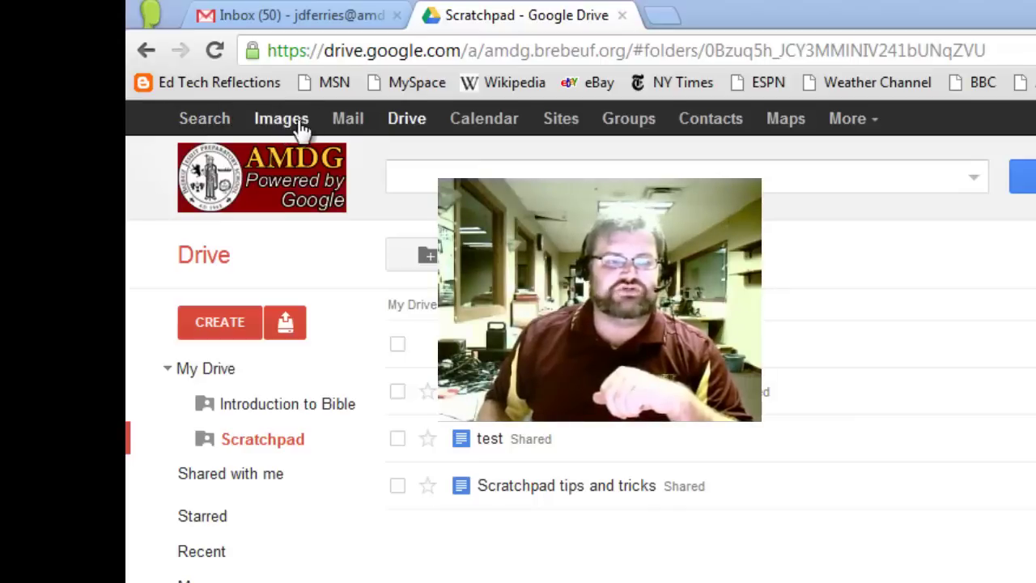
Step: Go from Gmail and Calendar to Contacts and browse the school Directory entries
{"action": "left_click", "coordinate": [409, 120]}
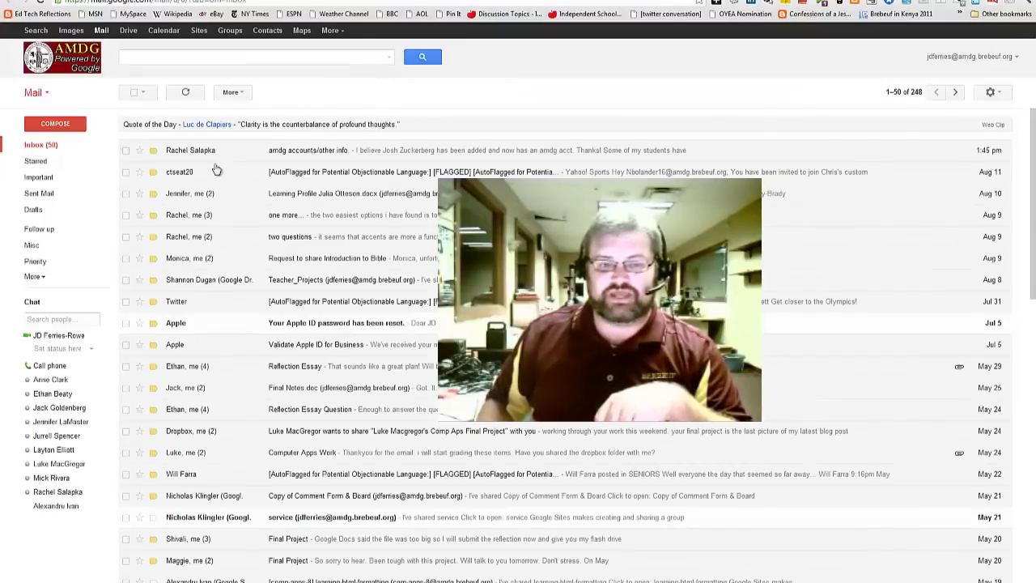
{"action": "left_click", "coordinate": [162, 31]}
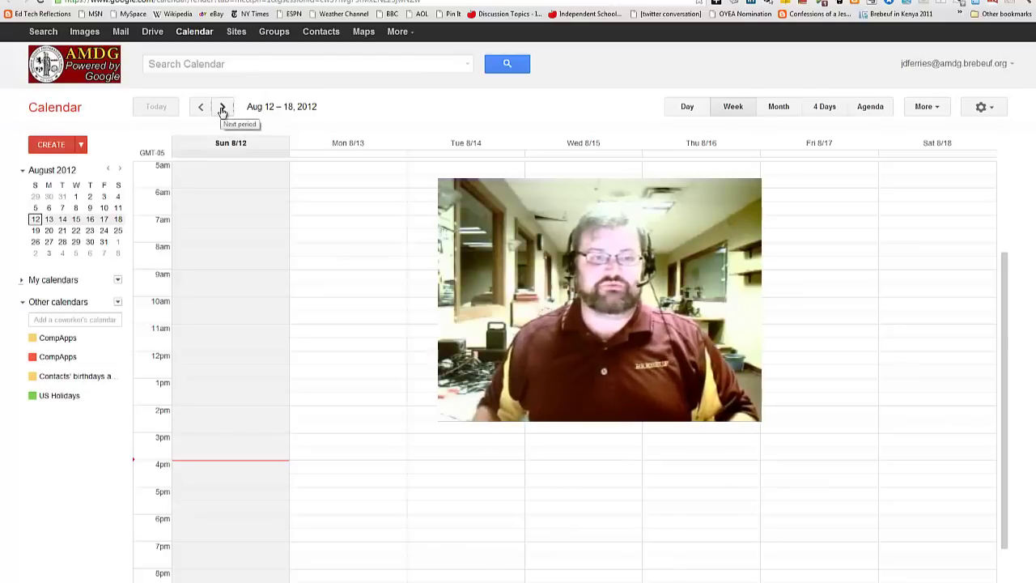
{"action": "left_click", "coordinate": [322, 34]}
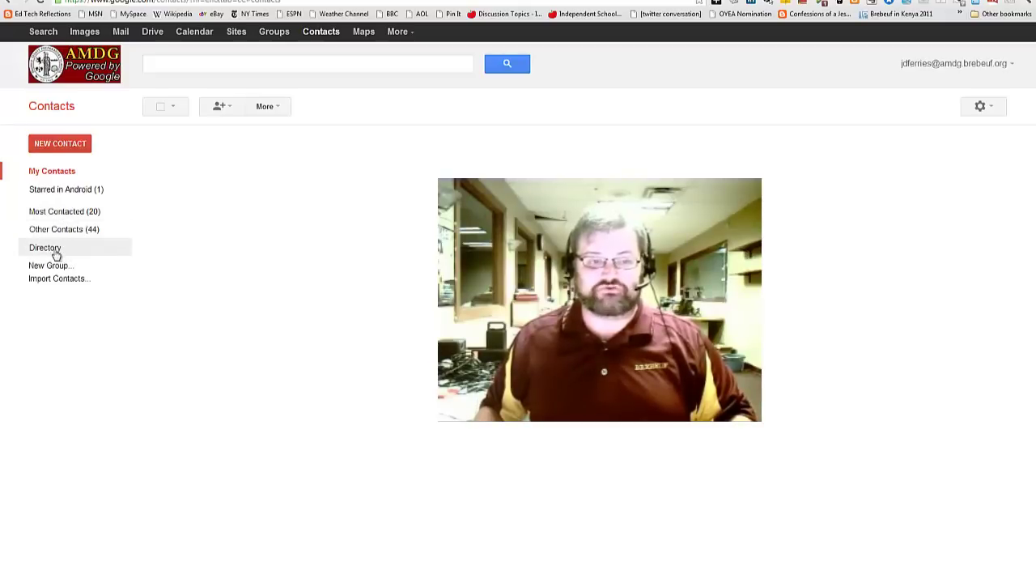
{"action": "left_click", "coordinate": [81, 249]}
{"action": "scroll", "coordinate": [285, 205], "scroll_direction": "down", "scroll_amount": 3}
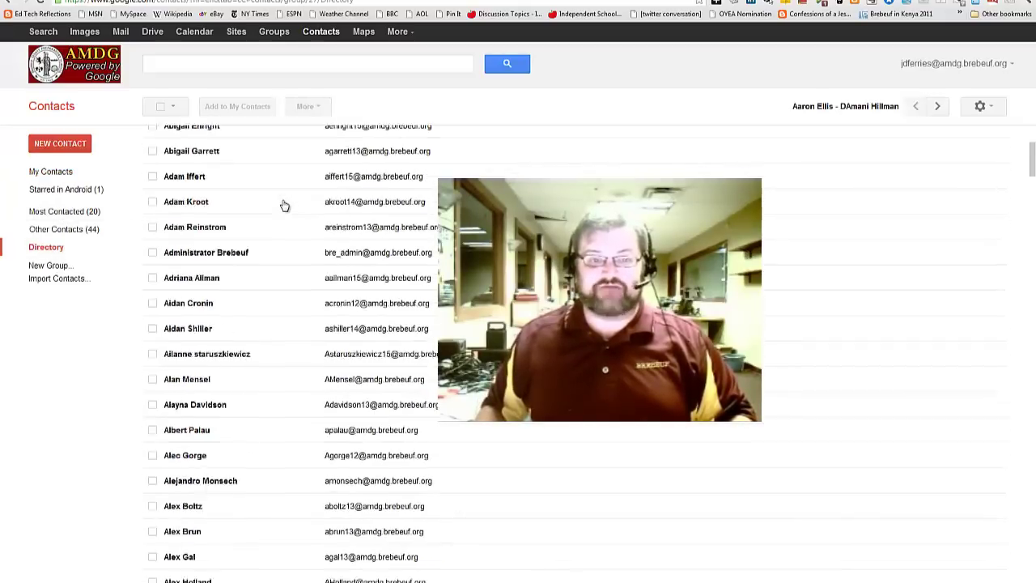
{"action": "scroll", "coordinate": [285, 206], "scroll_direction": "down", "scroll_amount": 7}
{"action": "scroll", "coordinate": [285, 205], "scroll_direction": "up", "scroll_amount": 9}
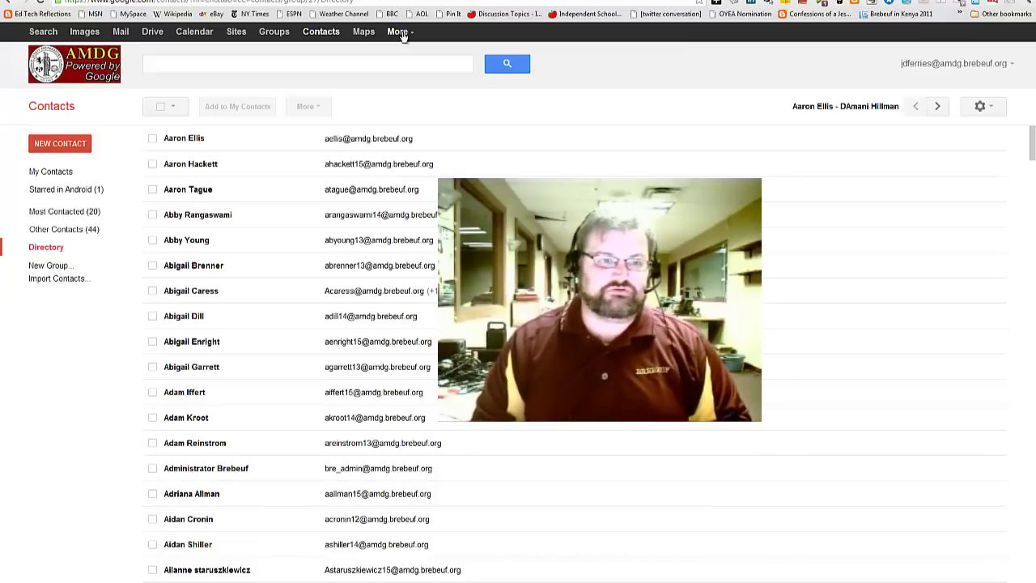
Step: Open My Sites to list the existing school sites
{"action": "left_click", "coordinate": [243, 34]}
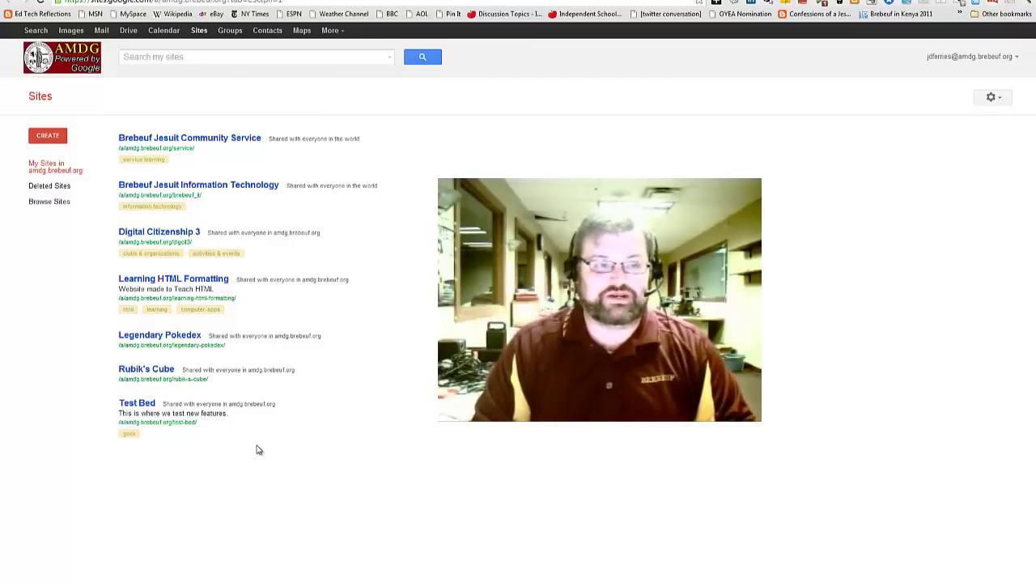
Step: Create a new site and open the Select a Site Template gallery via 'Browse the gallery for more'
{"action": "left_click", "coordinate": [47, 137]}
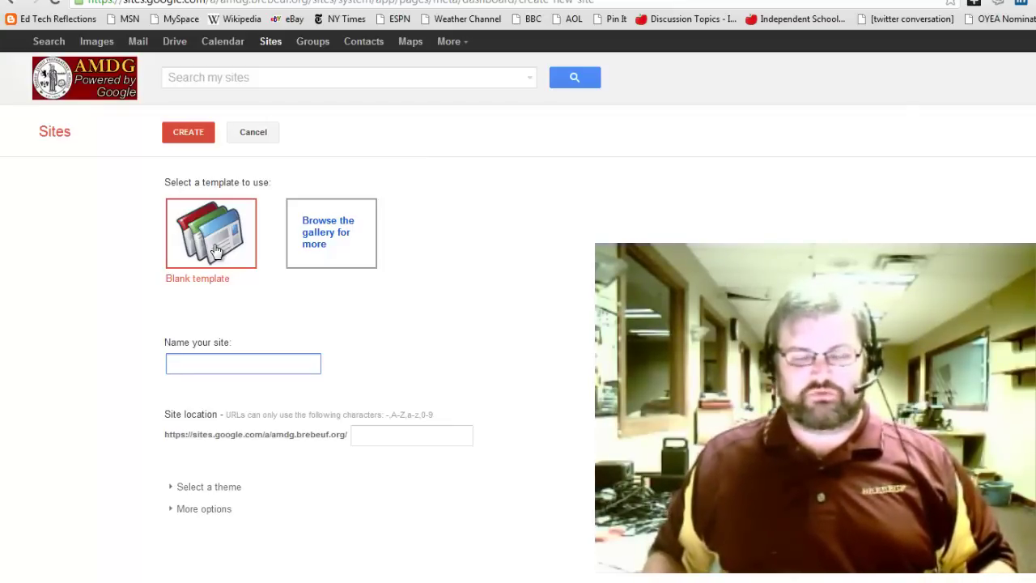
{"action": "left_click", "coordinate": [318, 234]}
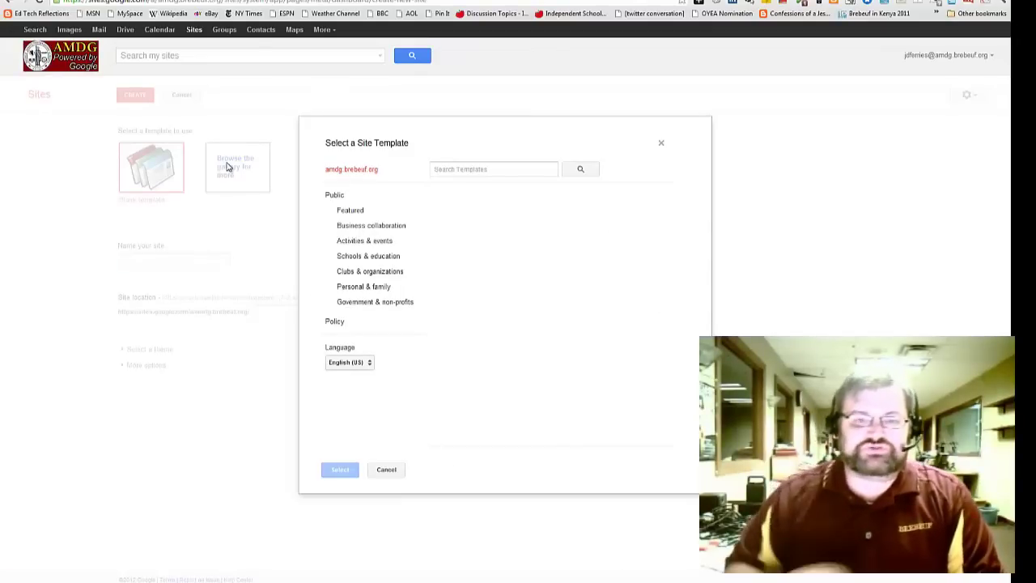
Step: Preview the Professional site template from the Featured category, then return to its details
{"action": "left_click", "coordinate": [354, 212]}
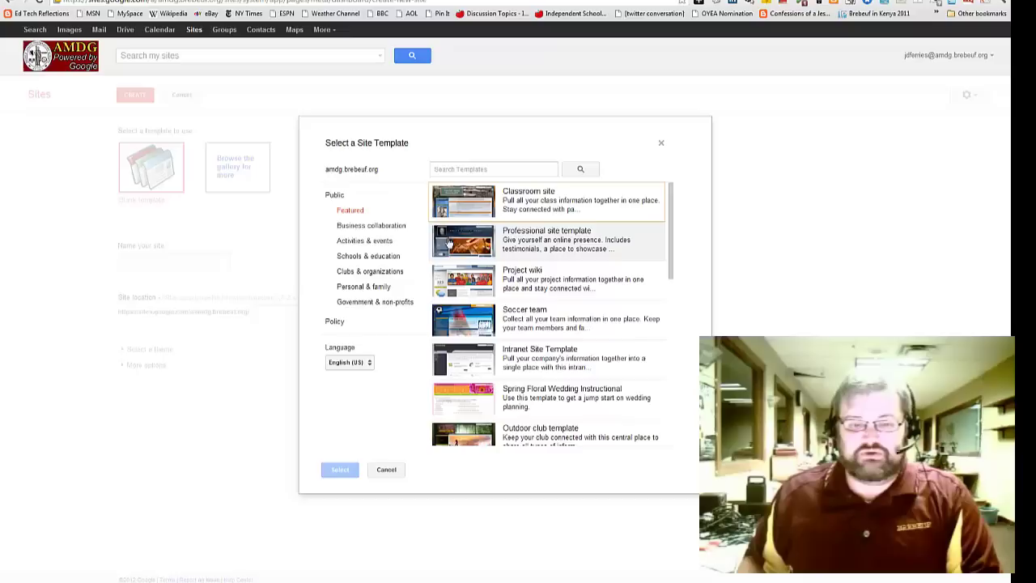
{"action": "left_click", "coordinate": [522, 240]}
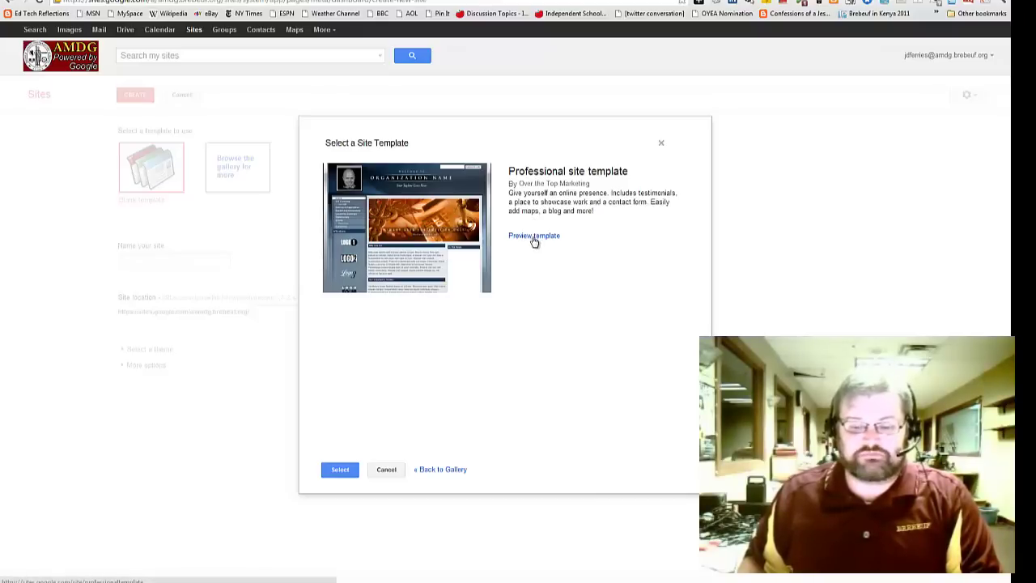
{"action": "left_click", "coordinate": [534, 236]}
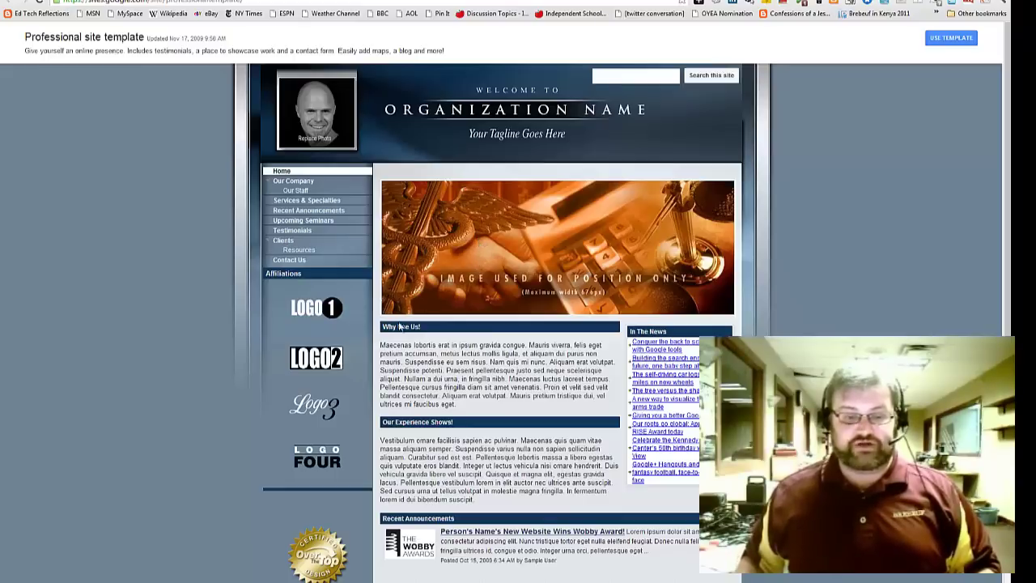
{"action": "scroll", "coordinate": [499, 528], "scroll_direction": "down", "scroll_amount": 3}
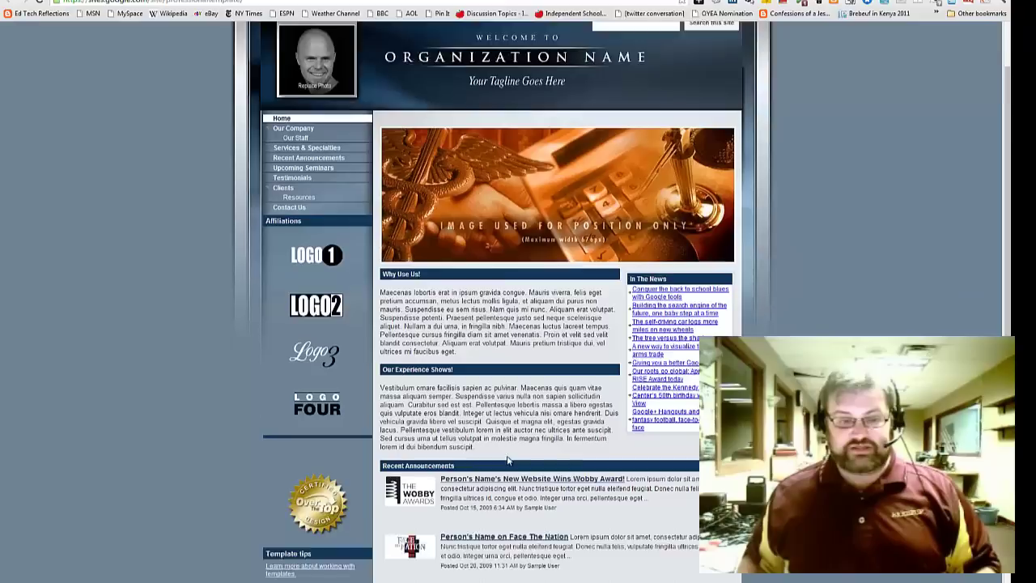
{"action": "scroll", "coordinate": [515, 510], "scroll_direction": "up", "scroll_amount": 3}
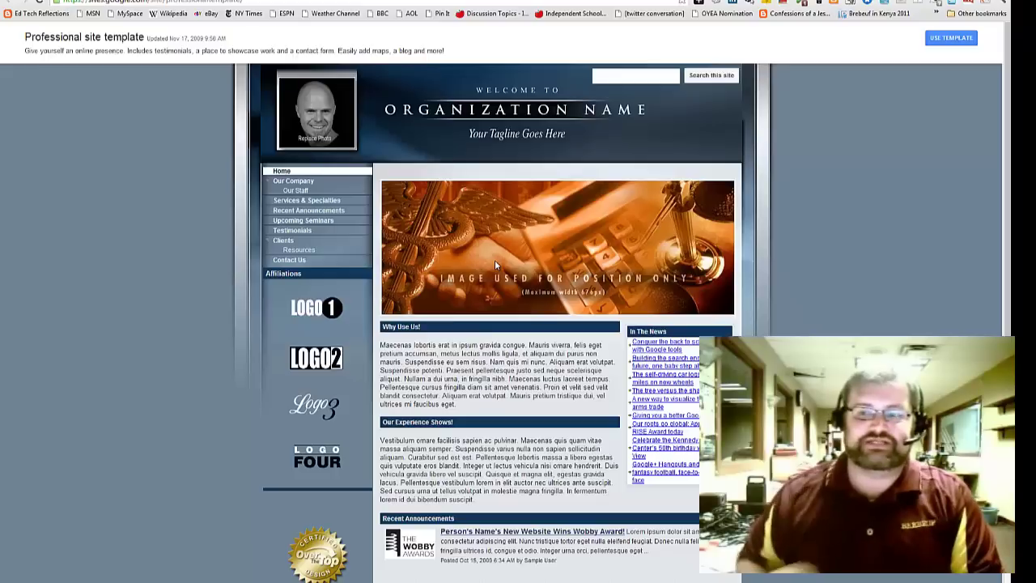
{"action": "left_click", "coordinate": [956, 39]}
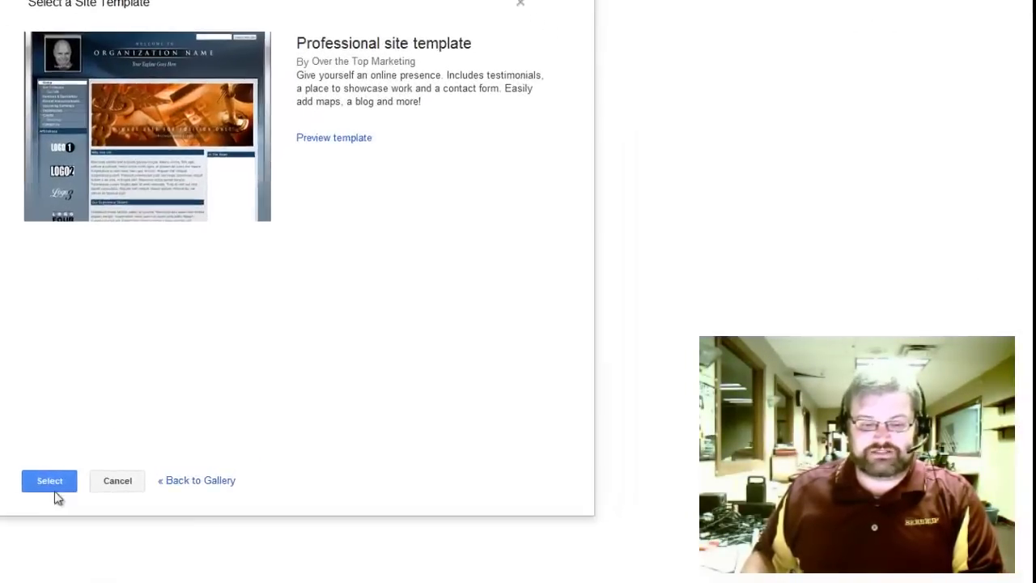
Step: Go back to the gallery, scroll the template list, and preview Bible Study
{"action": "left_click", "coordinate": [178, 481]}
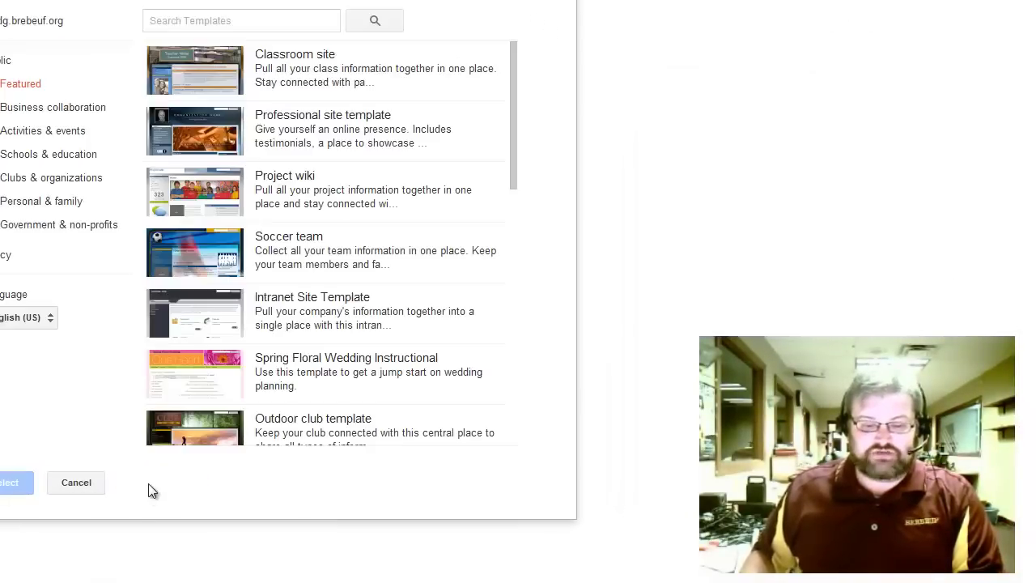
{"action": "left_click_drag", "start_coordinate": [513, 122], "coordinate": [502, 423]}
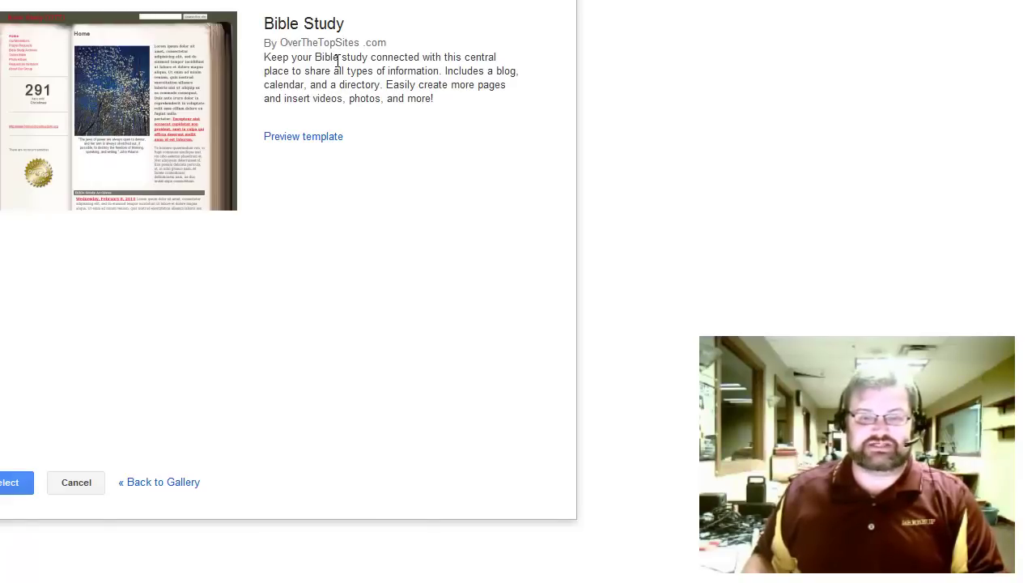
{"action": "left_click", "coordinate": [302, 137]}
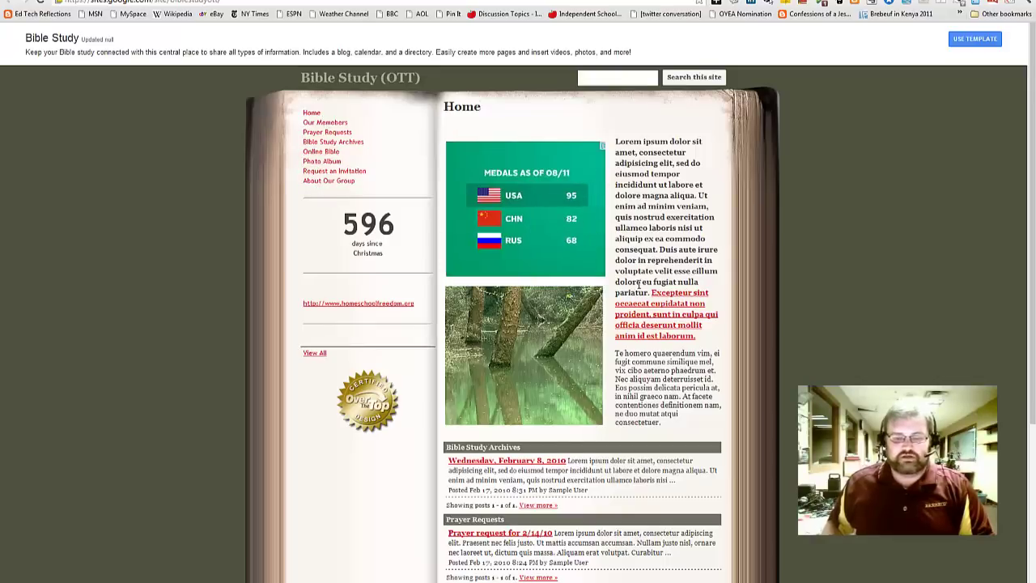
Step: Scroll through the Bible Study preview's home page, then select it with Use Template
{"action": "scroll", "coordinate": [558, 324], "scroll_direction": "down", "scroll_amount": 3}
{"action": "scroll", "coordinate": [554, 372], "scroll_direction": "down", "scroll_amount": 1}
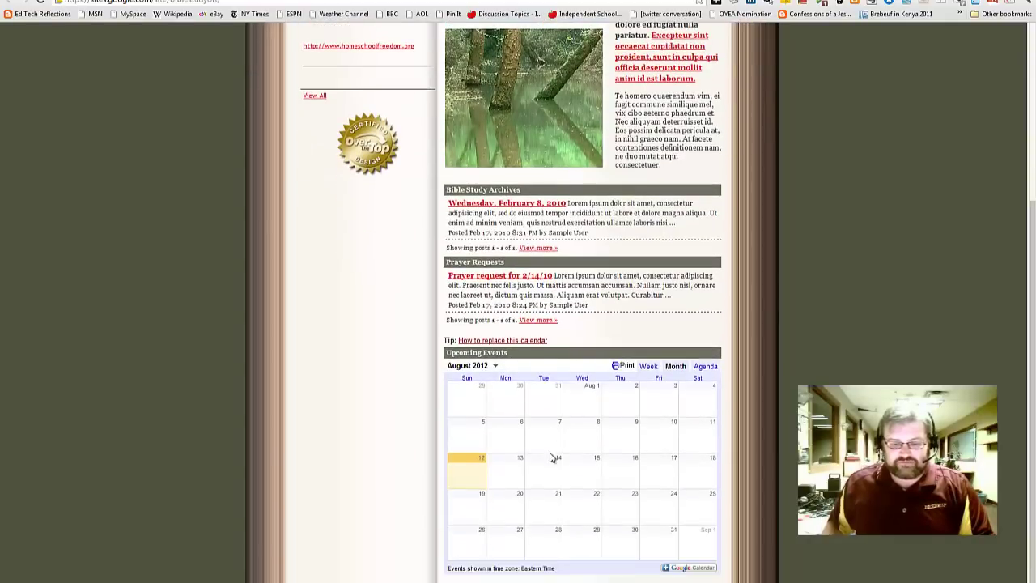
{"action": "scroll", "coordinate": [502, 285], "scroll_direction": "up", "scroll_amount": 1}
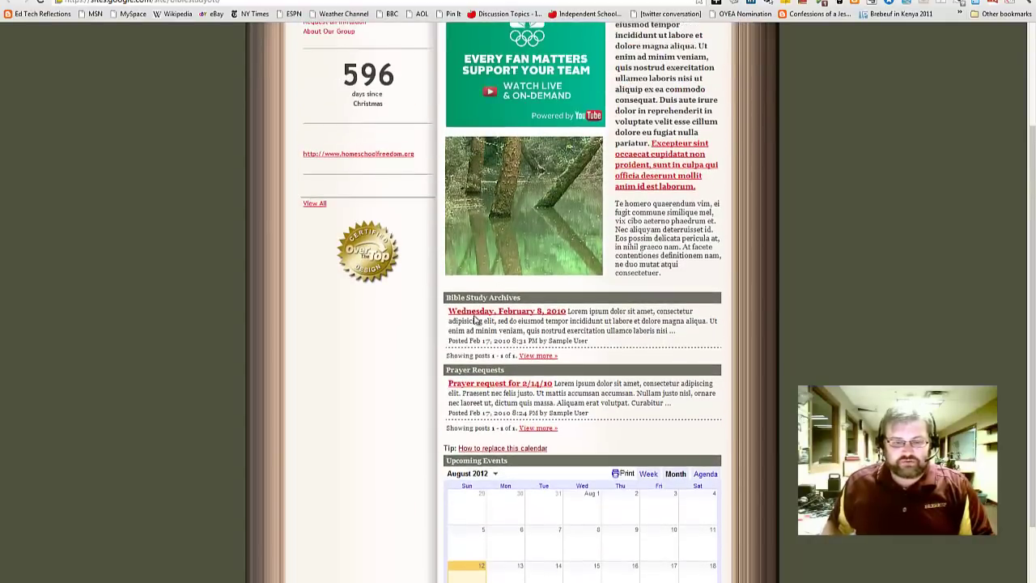
{"action": "scroll", "coordinate": [530, 354], "scroll_direction": "up", "scroll_amount": 1}
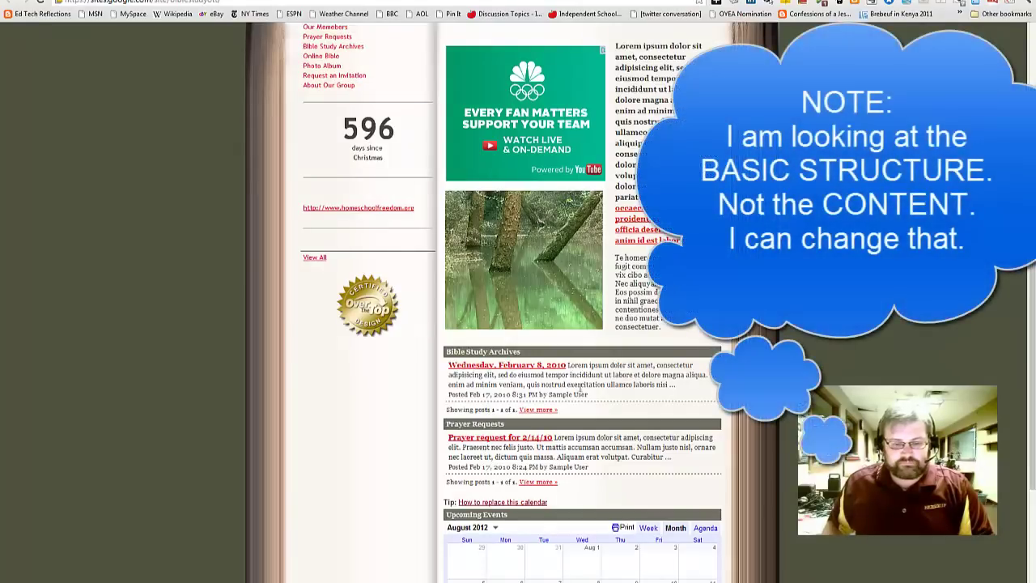
{"action": "scroll", "coordinate": [581, 391], "scroll_direction": "up", "scroll_amount": 1}
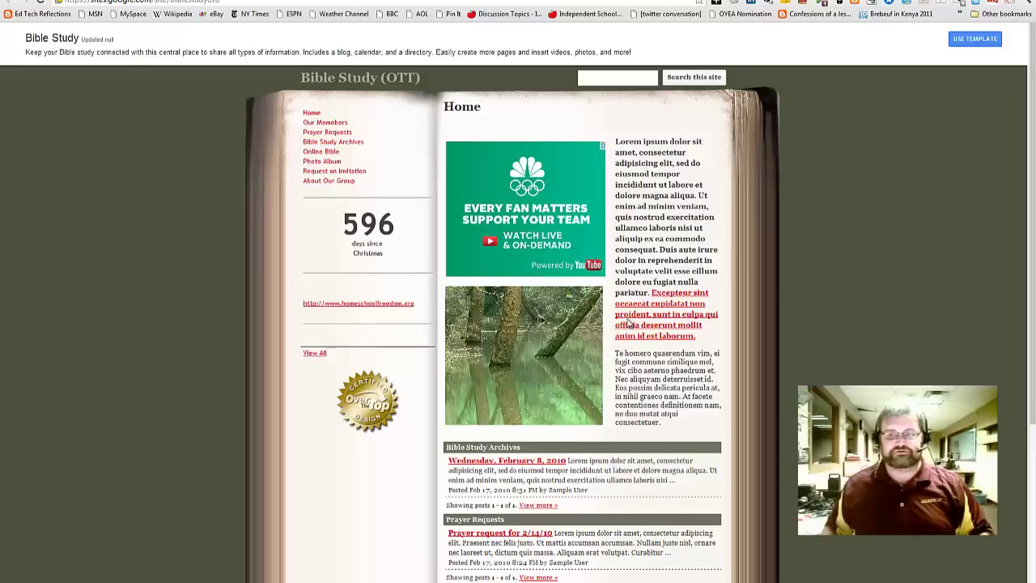
{"action": "left_click", "coordinate": [973, 40]}
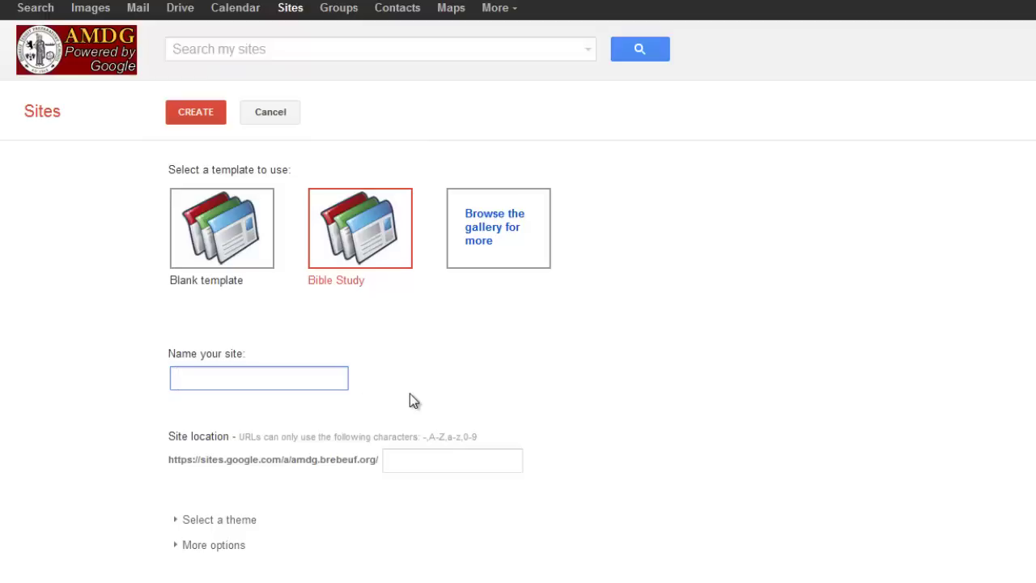
Step: Name the new site 'Digital Citizenship Site' and set its web address to digcit3
{"action": "type", "text": "Digital Cit"}
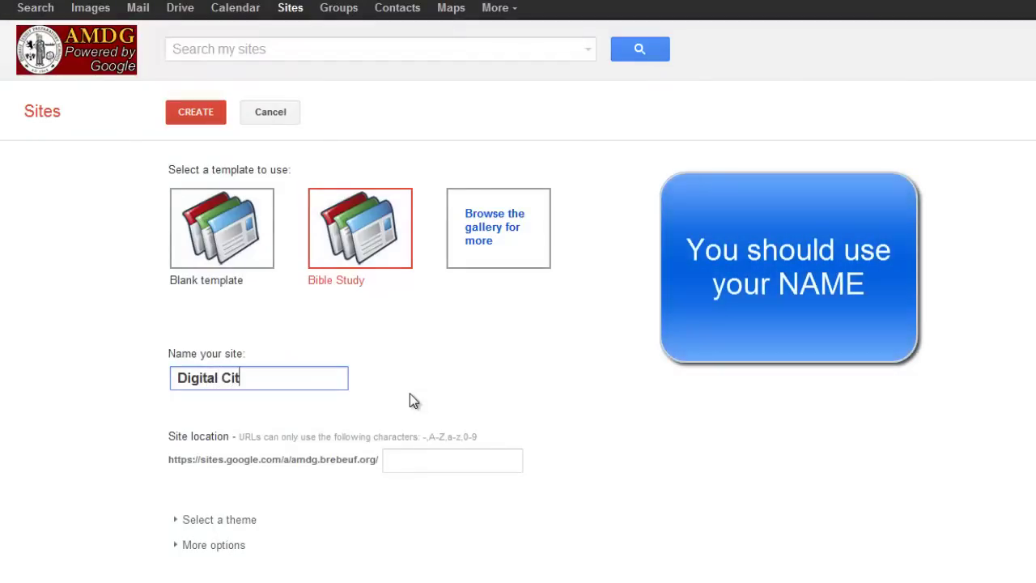
{"action": "type", "text": "izenship Site"}
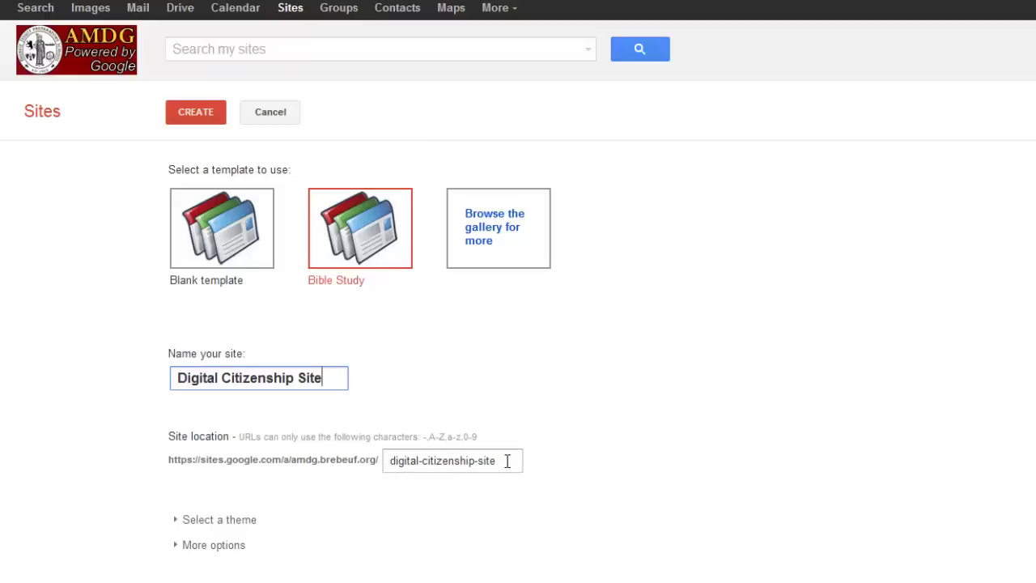
{"action": "left_click_drag", "start_coordinate": [507, 461], "coordinate": [303, 459]}
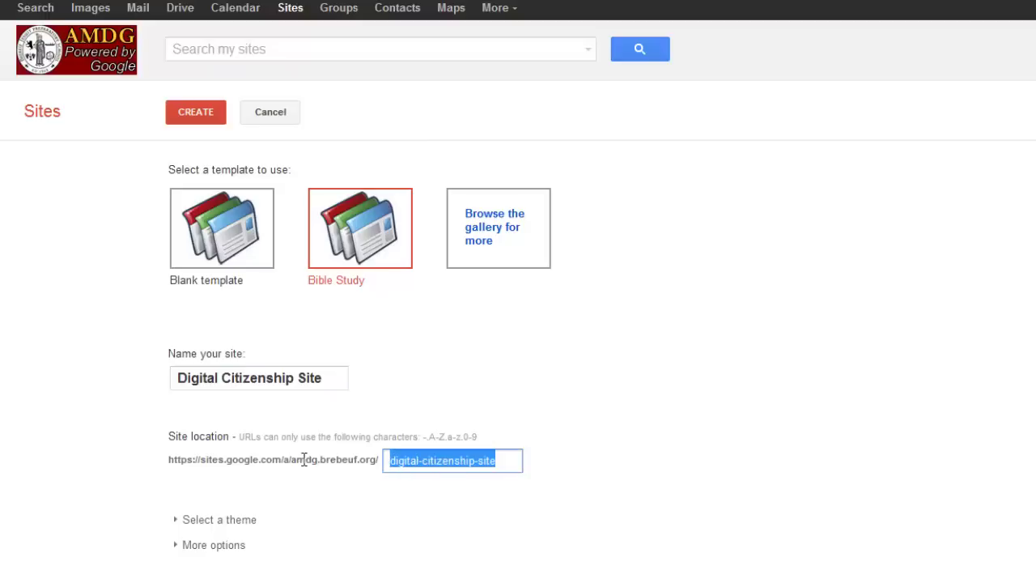
{"action": "type", "text": "digcit"}
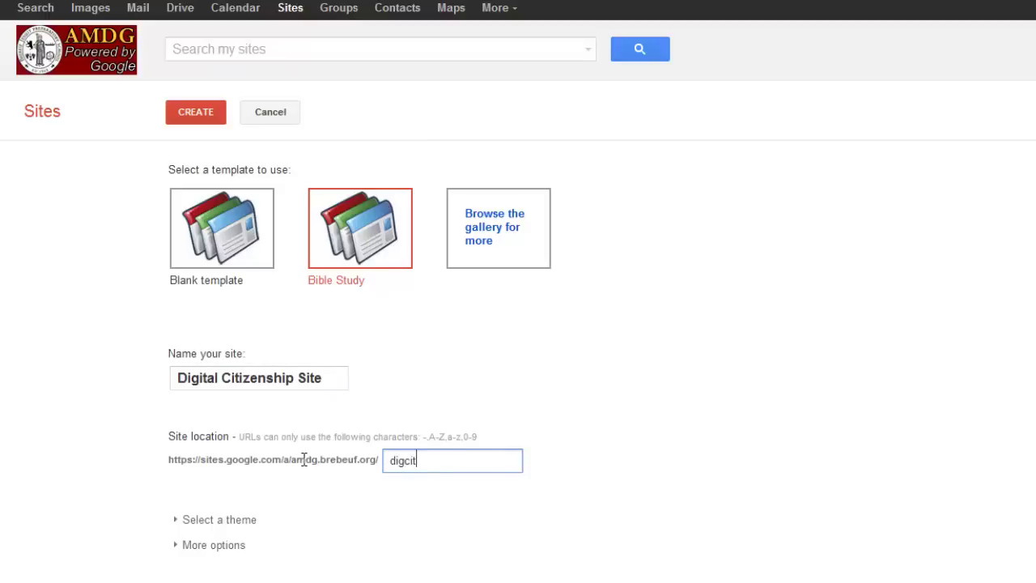
{"action": "type", "text": "3"}
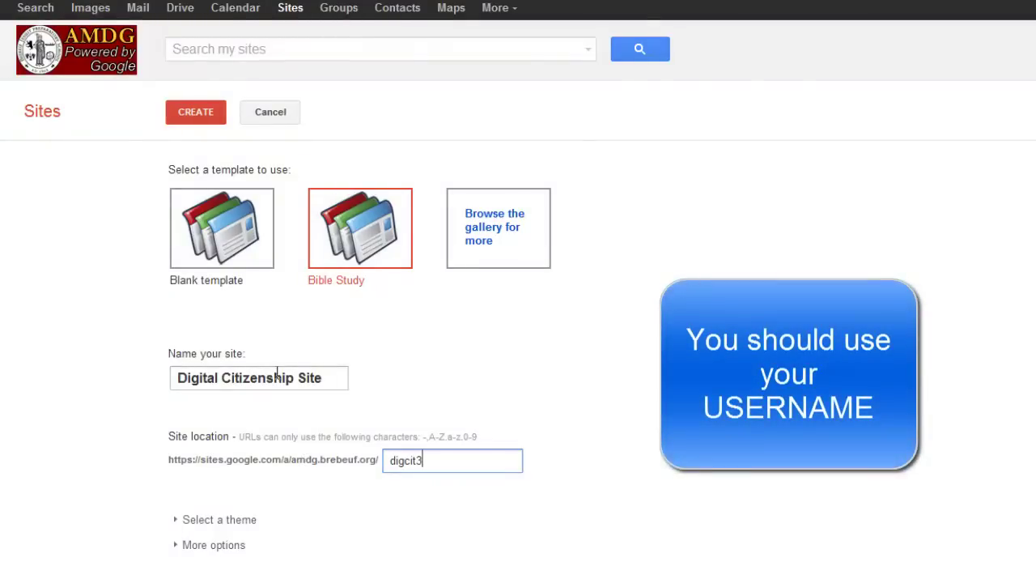
{"action": "left_click_drag", "start_coordinate": [450, 460], "coordinate": [349, 462]}
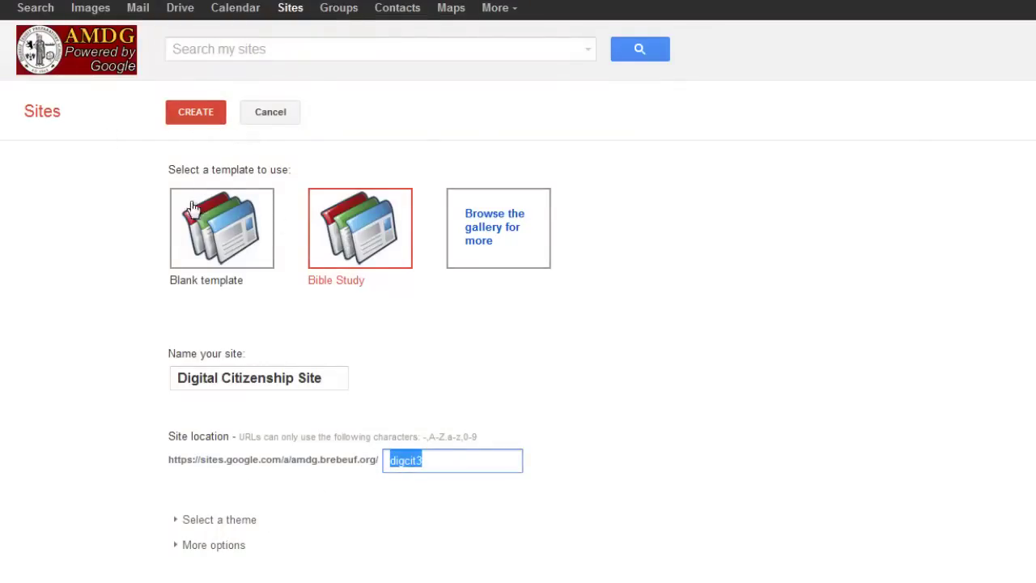
Step: Shorten the address to digcit and create the Digital Citizenship Site from the Bible Study template
{"action": "left_click", "coordinate": [199, 117]}
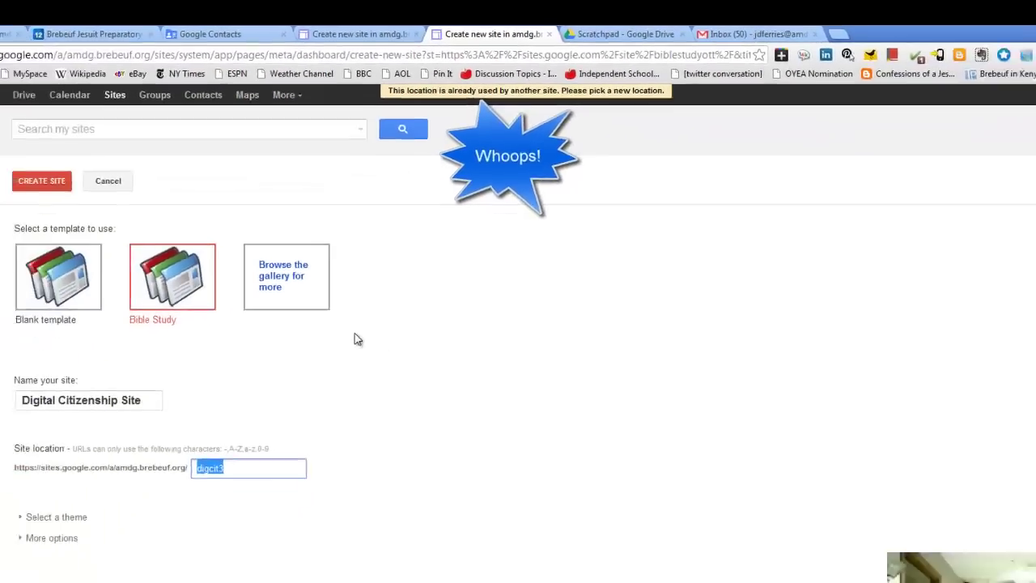
{"action": "left_click", "coordinate": [238, 475]}
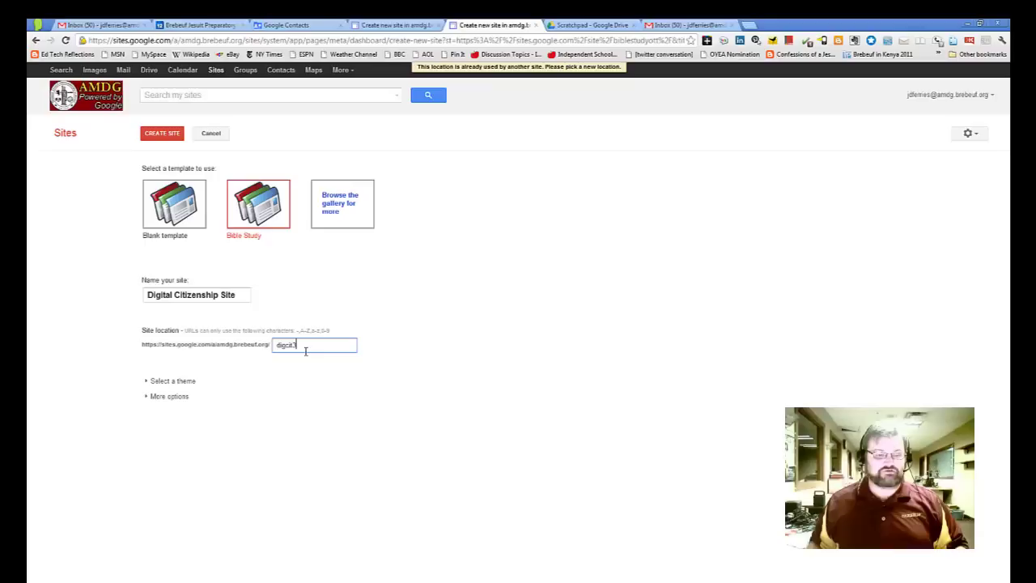
{"action": "key", "text": "BackSpace"}
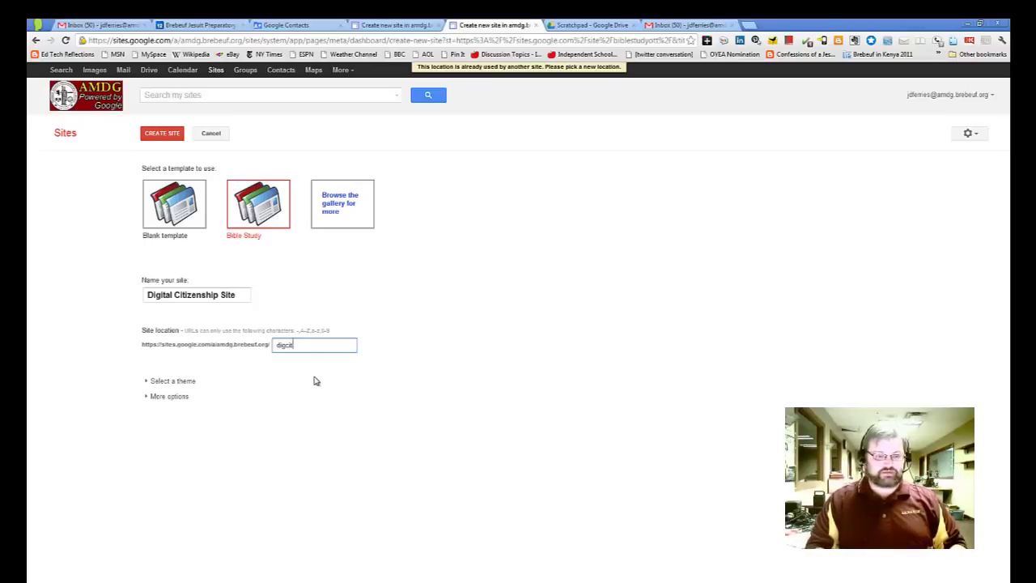
{"action": "left_click", "coordinate": [156, 138]}
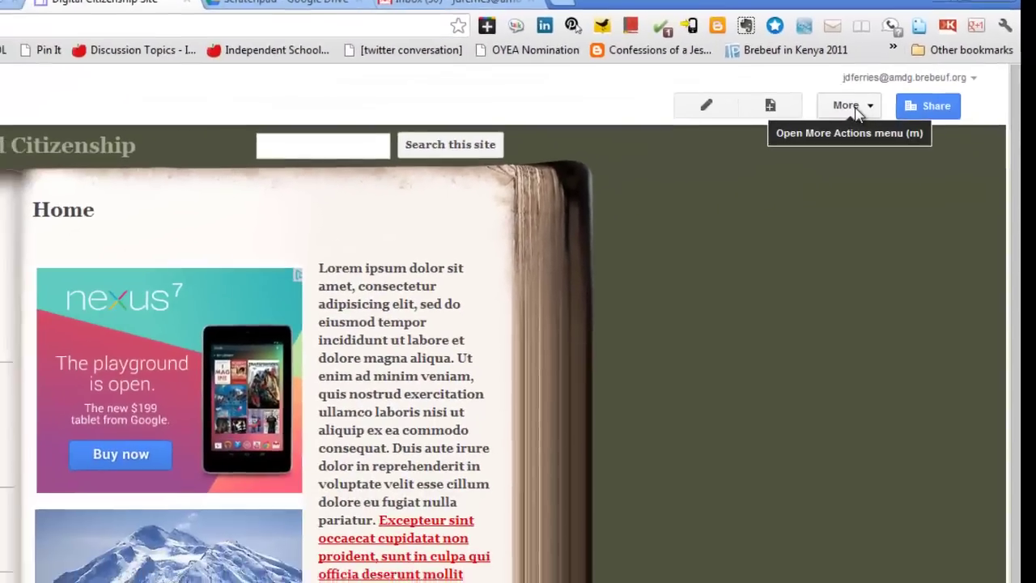
{"action": "left_click", "coordinate": [857, 112]}
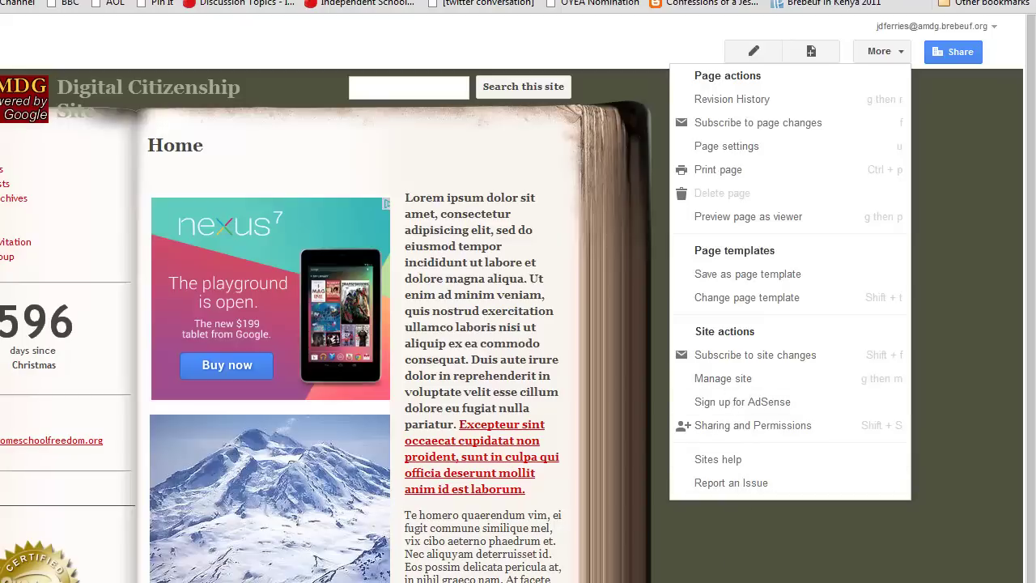
{"action": "left_click", "coordinate": [734, 394]}
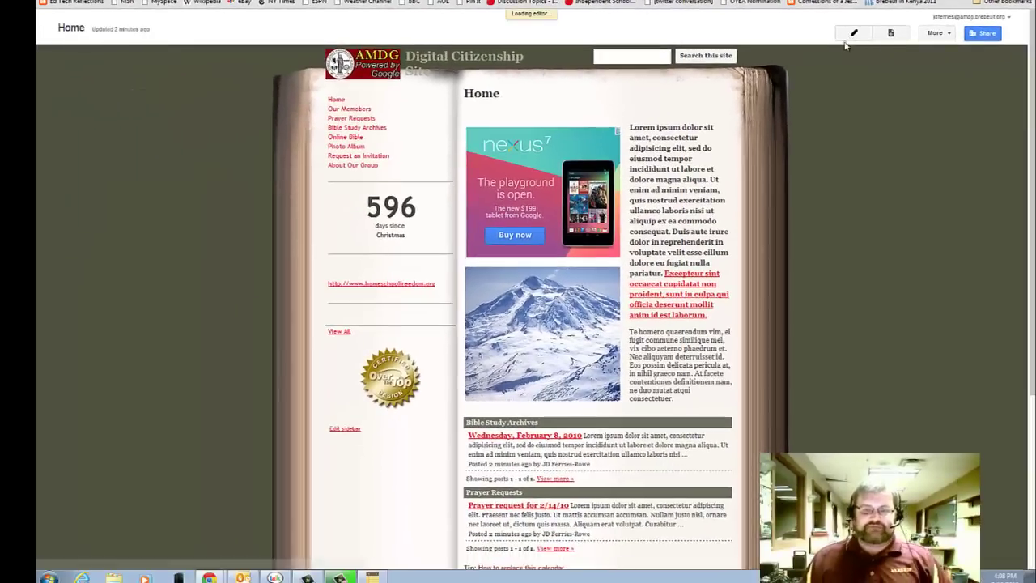
Step: Put the Home page into edit mode and look over its Google Gadget and announcements placeholders
{"action": "left_click", "coordinate": [852, 36]}
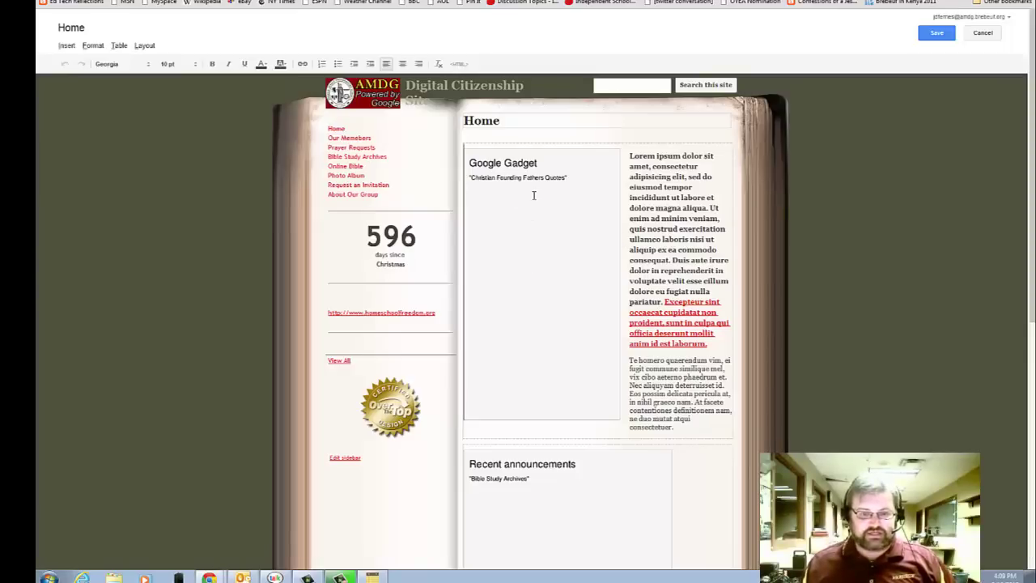
{"action": "scroll", "coordinate": [548, 247], "scroll_direction": "down", "scroll_amount": 2}
{"action": "scroll", "coordinate": [548, 247], "scroll_direction": "down", "scroll_amount": 4}
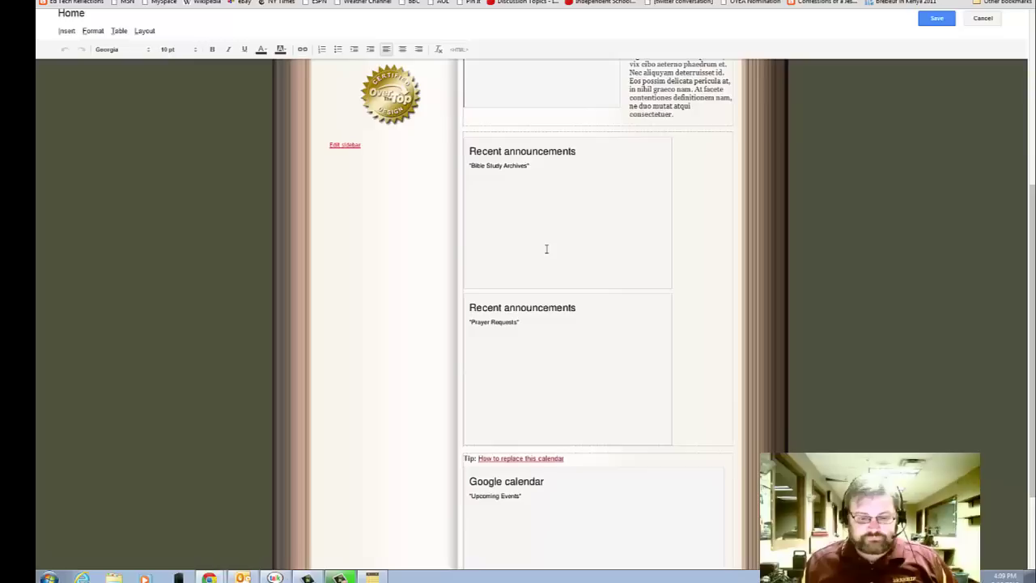
{"action": "scroll", "coordinate": [546, 250], "scroll_direction": "up", "scroll_amount": 7}
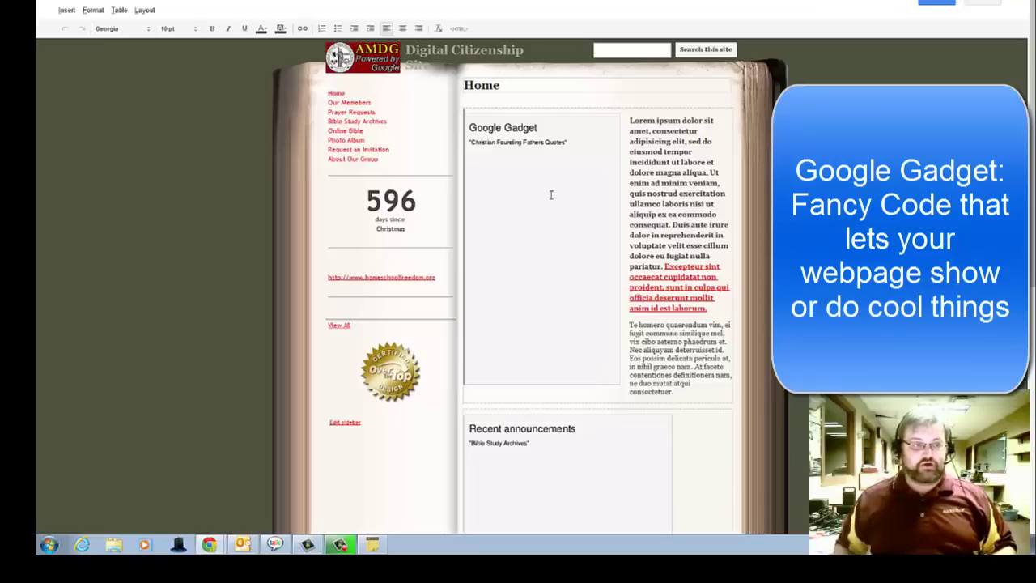
Step: Delete the Google Gadget placeholder and place the cursor in the emptied cell
{"action": "left_click", "coordinate": [40, 48]}
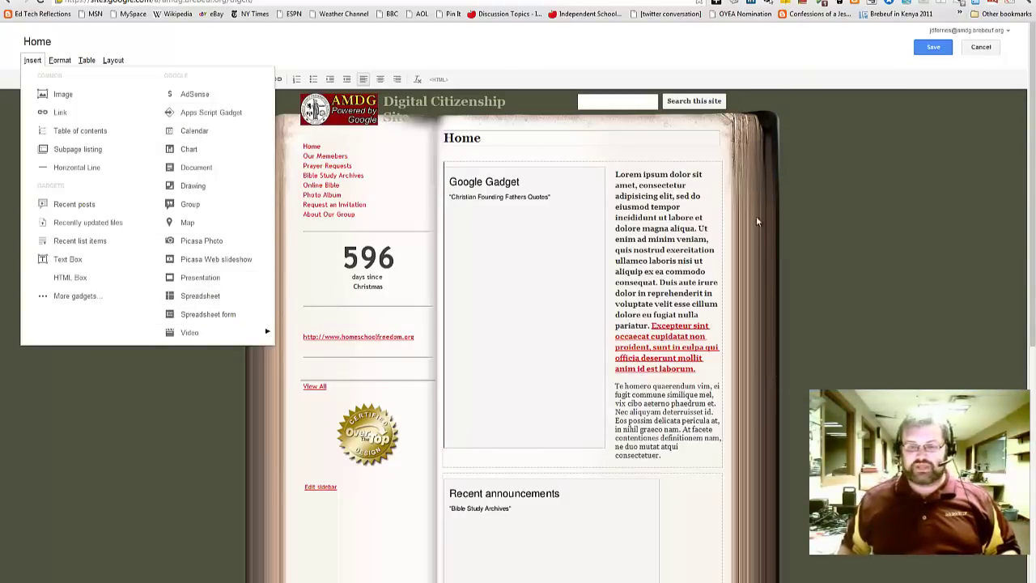
{"action": "left_click", "coordinate": [804, 228]}
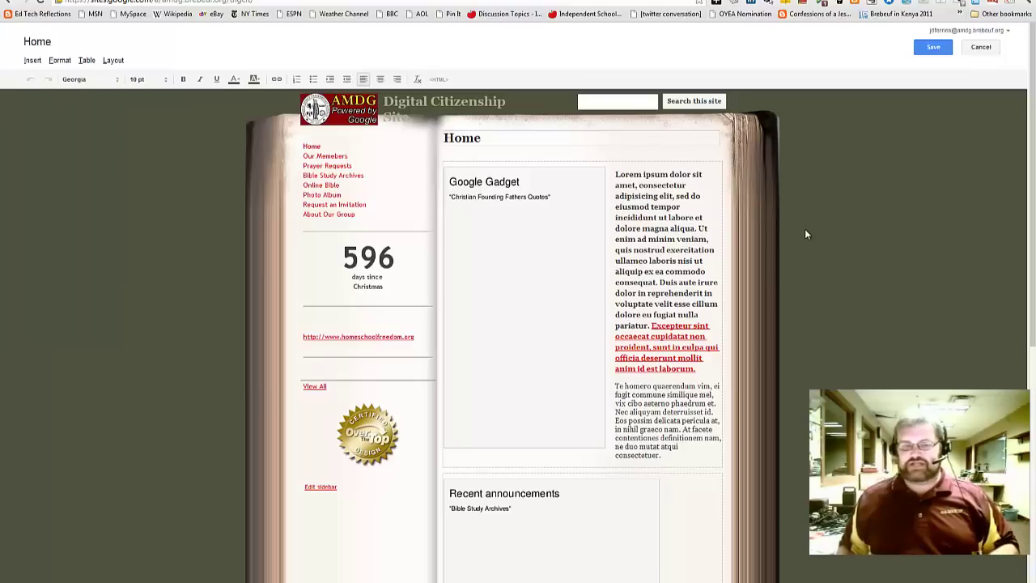
{"action": "left_click", "coordinate": [508, 228]}
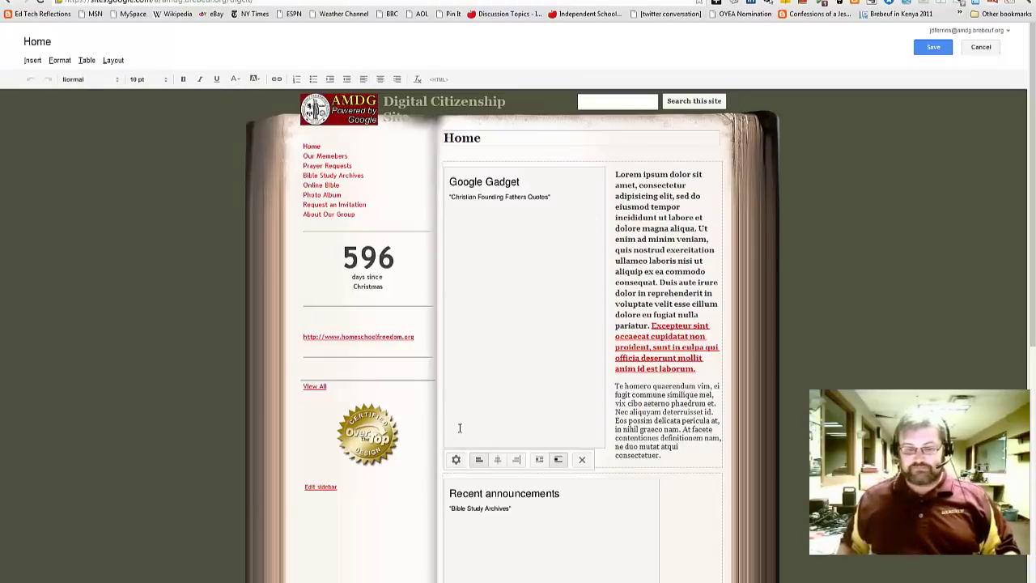
{"action": "left_click", "coordinate": [582, 459]}
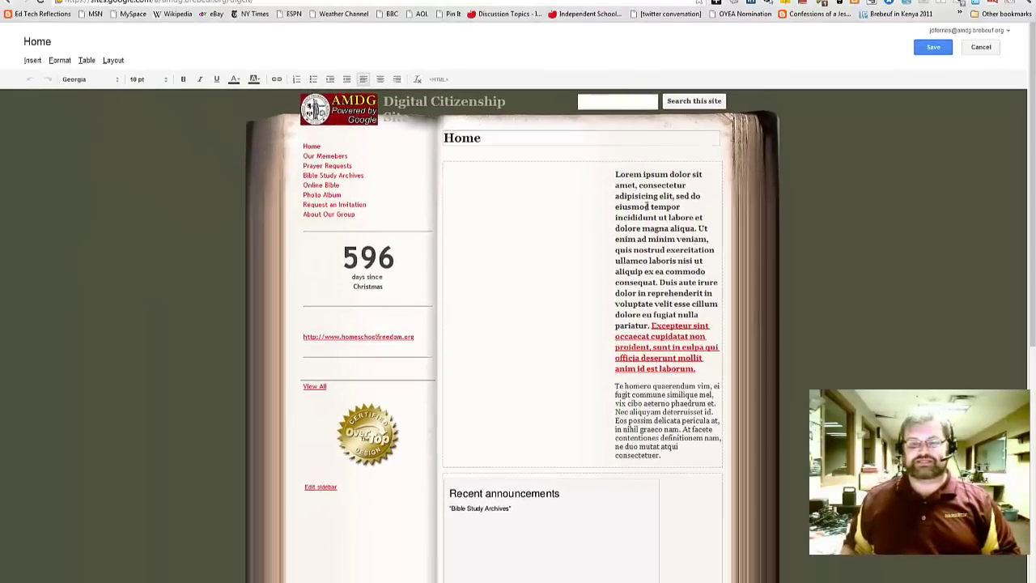
{"action": "left_click_drag", "start_coordinate": [449, 76], "coordinate": [445, 91]}
{"action": "left_click", "coordinate": [549, 195]}
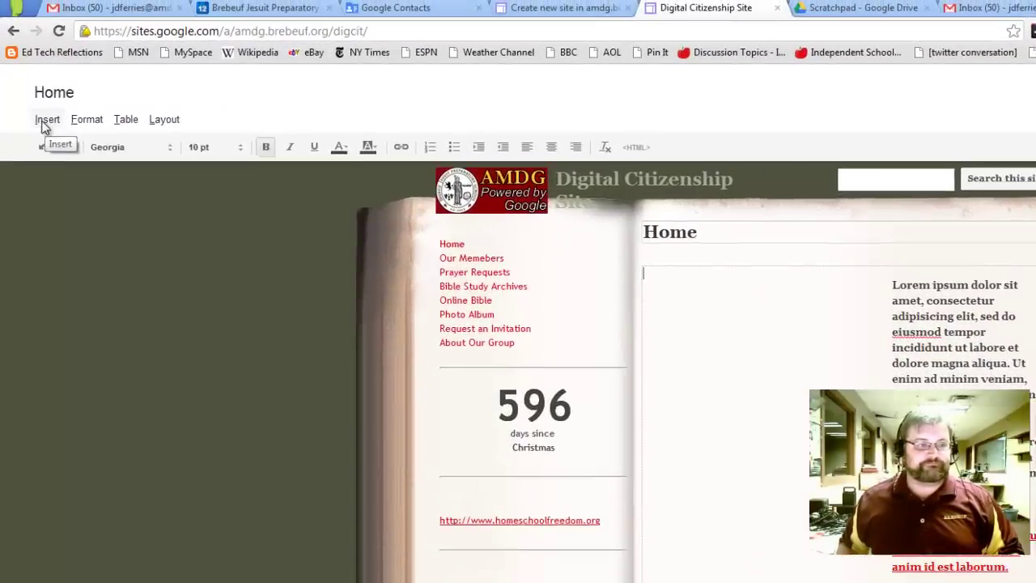
Step: Upload brebeuf_it.jpg from the My Pictures folder on the Personal Documents drive as a page image
{"action": "left_click", "coordinate": [29, 62]}
{"action": "left_click", "coordinate": [71, 177]}
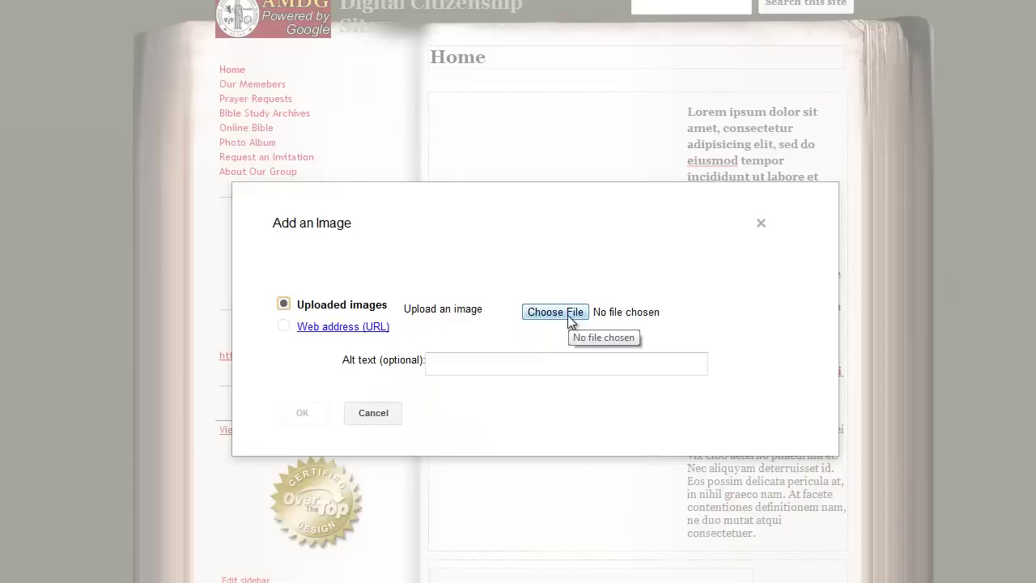
{"action": "left_click", "coordinate": [567, 314]}
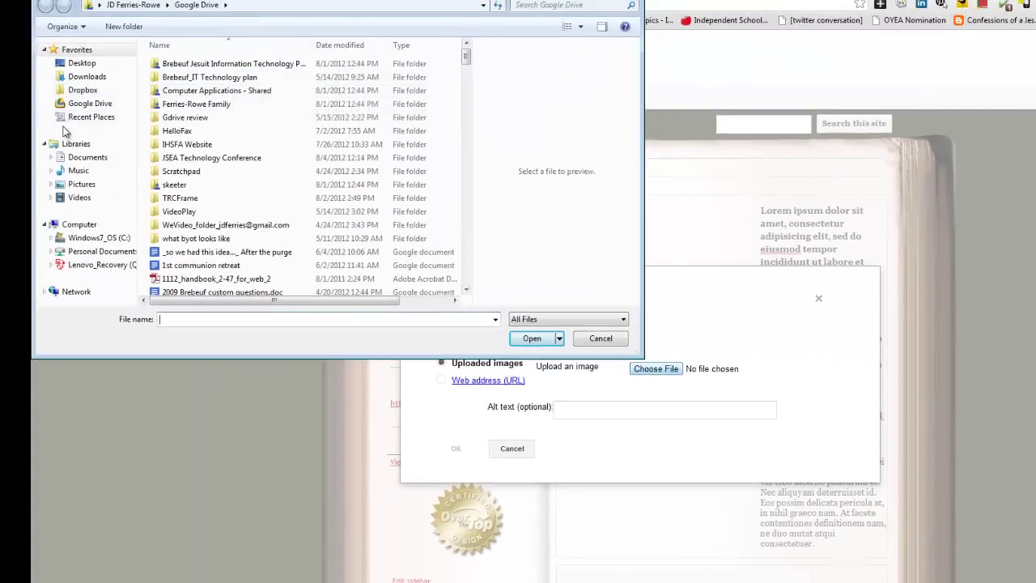
{"action": "left_click", "coordinate": [93, 251]}
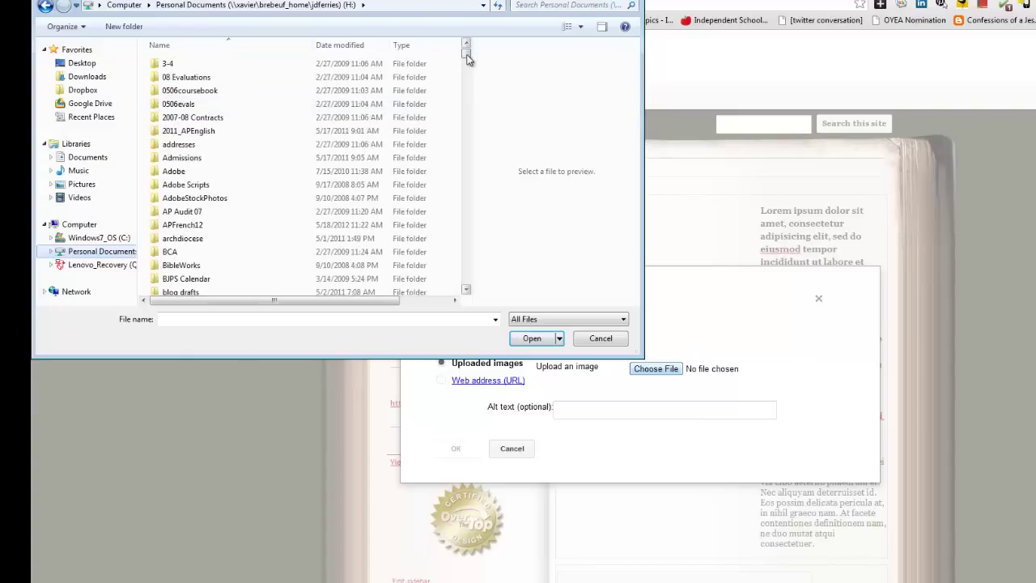
{"action": "left_click", "coordinate": [467, 80]}
{"action": "left_click_drag", "start_coordinate": [467, 79], "coordinate": [467, 74]}
{"action": "scroll", "coordinate": [227, 132], "scroll_direction": "down", "scroll_amount": 5}
{"action": "scroll", "coordinate": [180, 101], "scroll_direction": "up", "scroll_amount": 5}
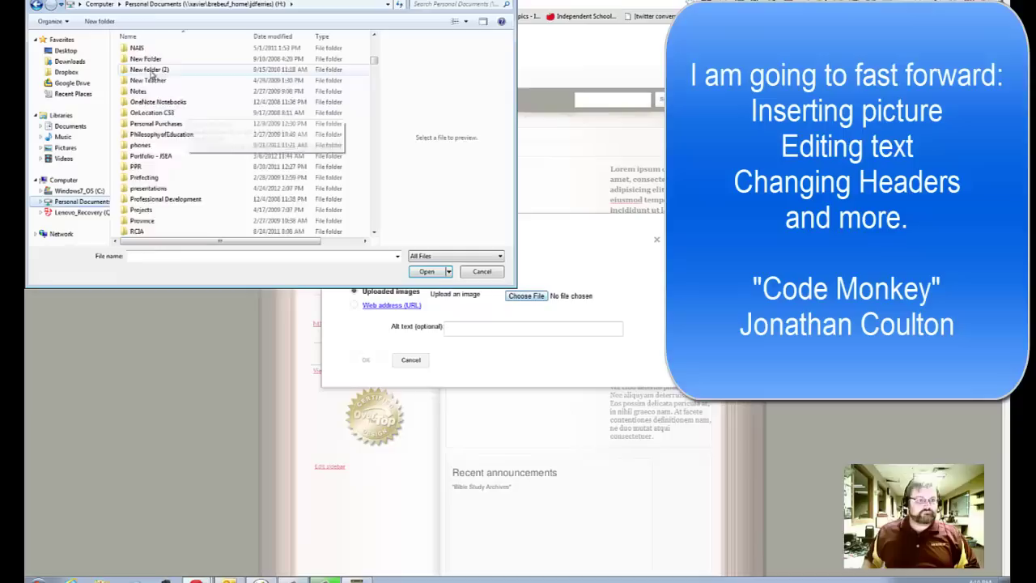
{"action": "double_click", "coordinate": [146, 70]}
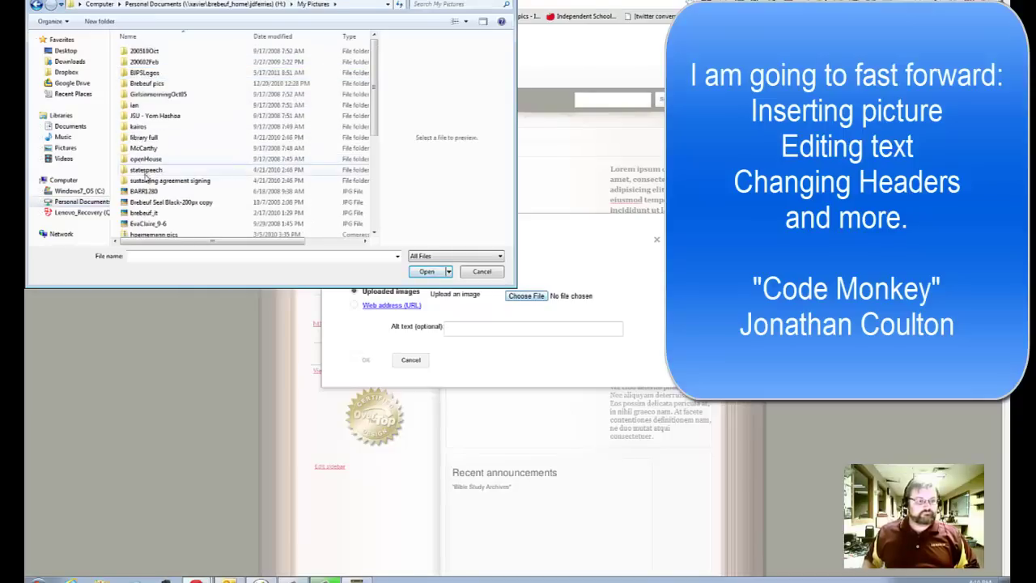
{"action": "scroll", "coordinate": [206, 166], "scroll_direction": "down", "scroll_amount": 5}
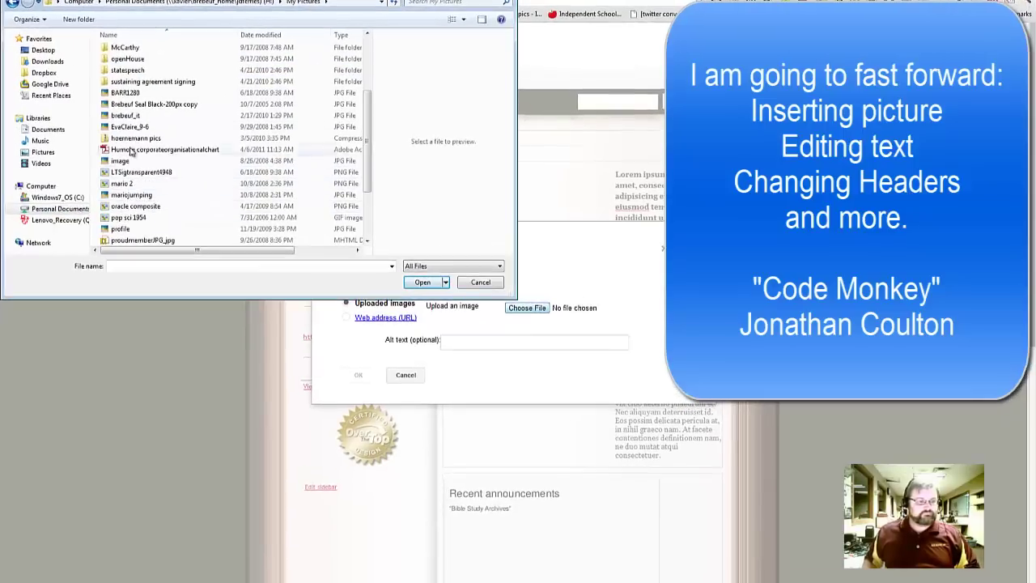
{"action": "left_click", "coordinate": [125, 115]}
{"action": "left_click", "coordinate": [423, 282]}
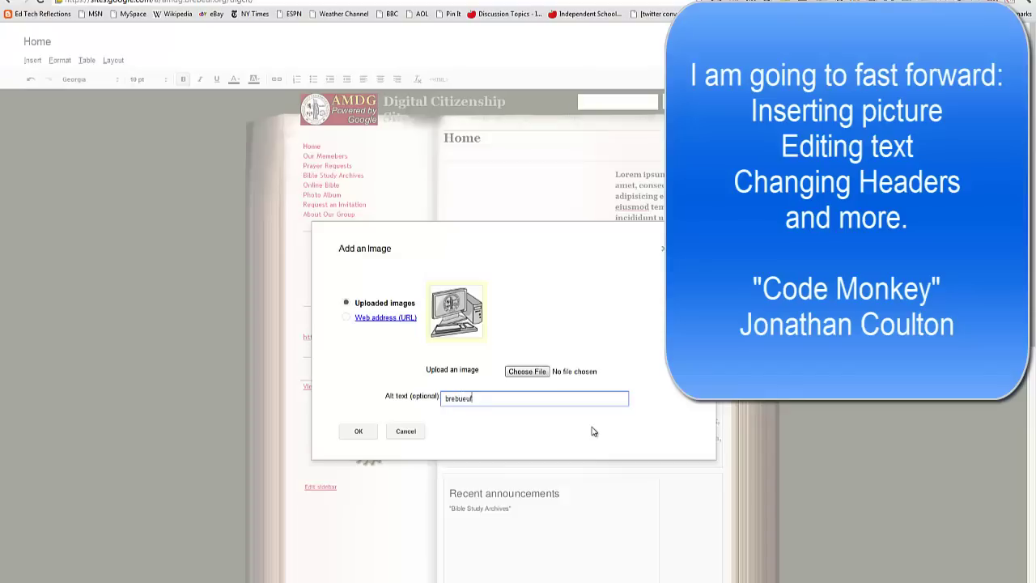
Step: Insert the brebeuf_it picture and replace the Lorem ipsum paragraph with 'This is class.'
{"action": "left_click", "coordinate": [358, 431]}
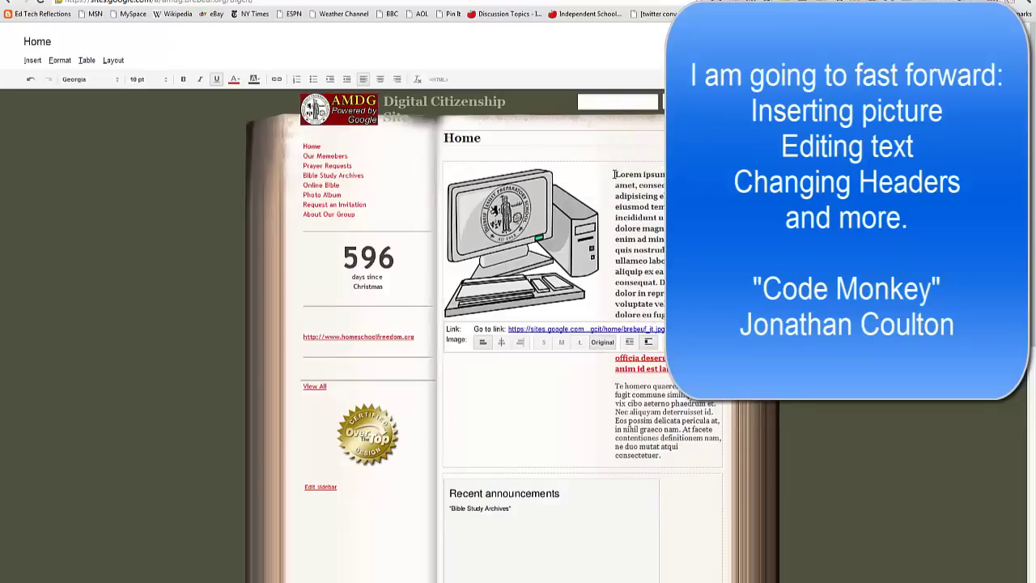
{"action": "left_click_drag", "start_coordinate": [615, 173], "coordinate": [688, 459]}
{"action": "type", "text": "This is a hold"}
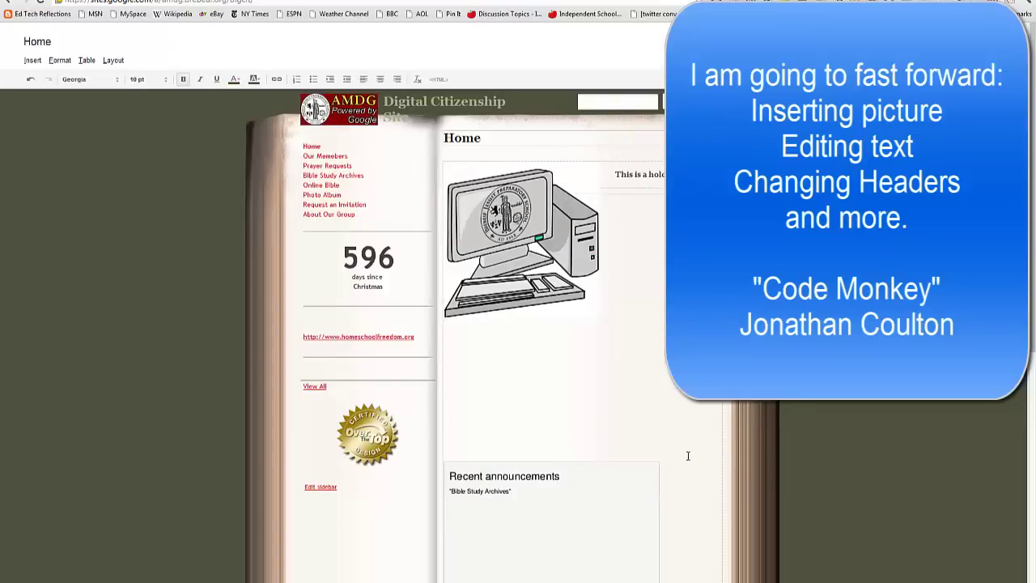
{"action": "type", "text": "class."}
Step: Review the announcements box settings without changes, then select the homeschoolfreedom.org sidebar link
{"action": "scroll", "coordinate": [522, 458], "scroll_direction": "down", "scroll_amount": 4}
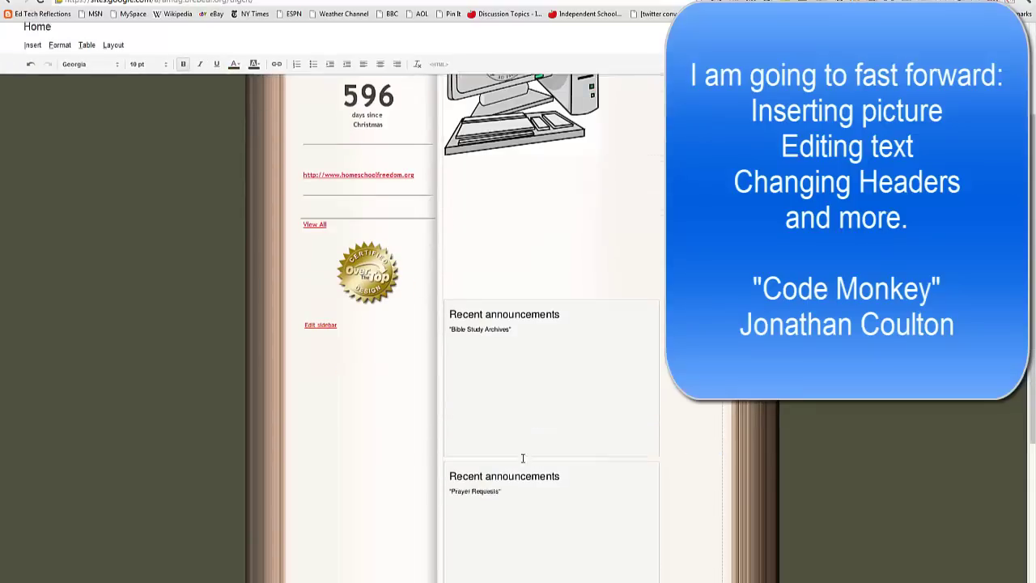
{"action": "scroll", "coordinate": [522, 458], "scroll_direction": "up", "scroll_amount": 4}
{"action": "scroll", "coordinate": [543, 506], "scroll_direction": "down", "scroll_amount": 3}
{"action": "scroll", "coordinate": [543, 506], "scroll_direction": "down", "scroll_amount": 3}
{"action": "left_click", "coordinate": [455, 282]}
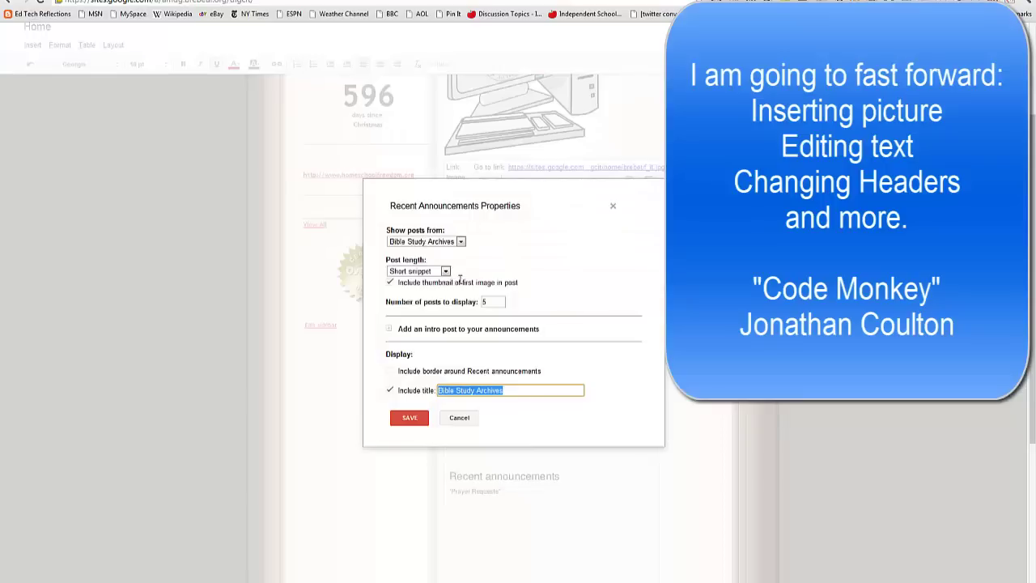
{"action": "left_click", "coordinate": [418, 271]}
{"action": "left_click", "coordinate": [411, 293]}
{"action": "left_click", "coordinate": [459, 418]}
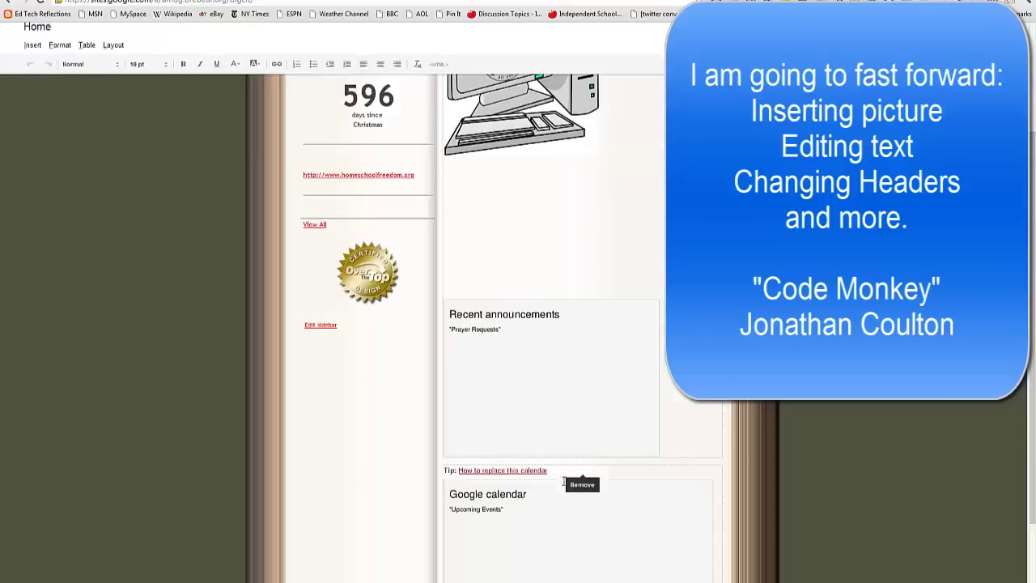
{"action": "scroll", "coordinate": [511, 276], "scroll_direction": "down", "scroll_amount": 2}
{"action": "scroll", "coordinate": [569, 347], "scroll_direction": "up", "scroll_amount": 5}
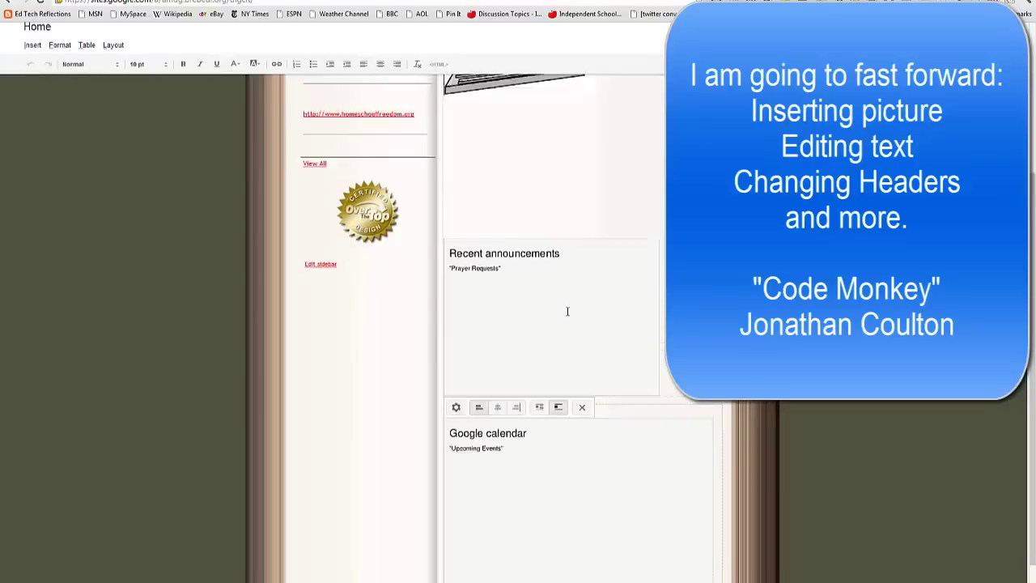
{"action": "left_click_drag", "start_coordinate": [414, 330], "coordinate": [299, 333]}
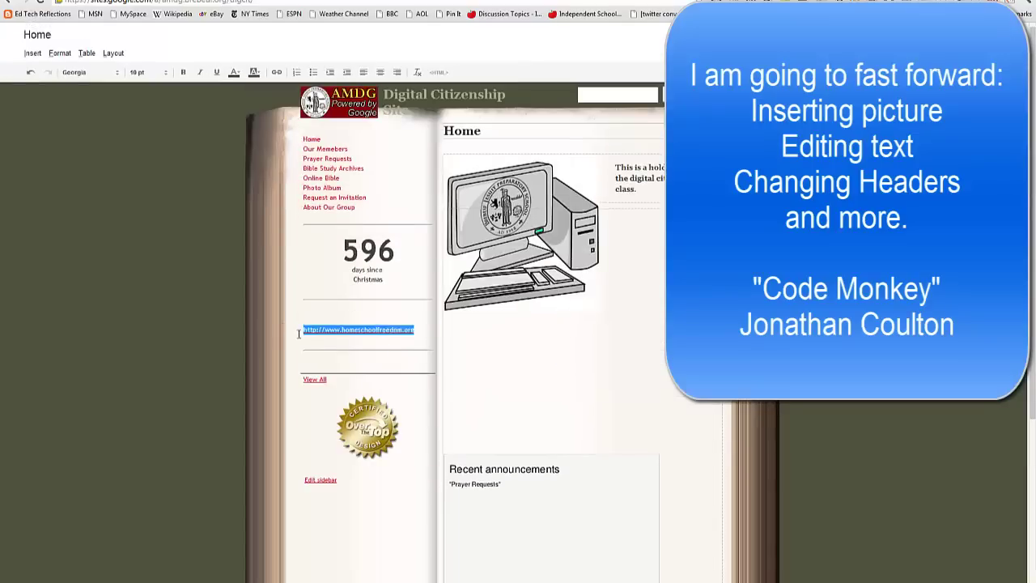